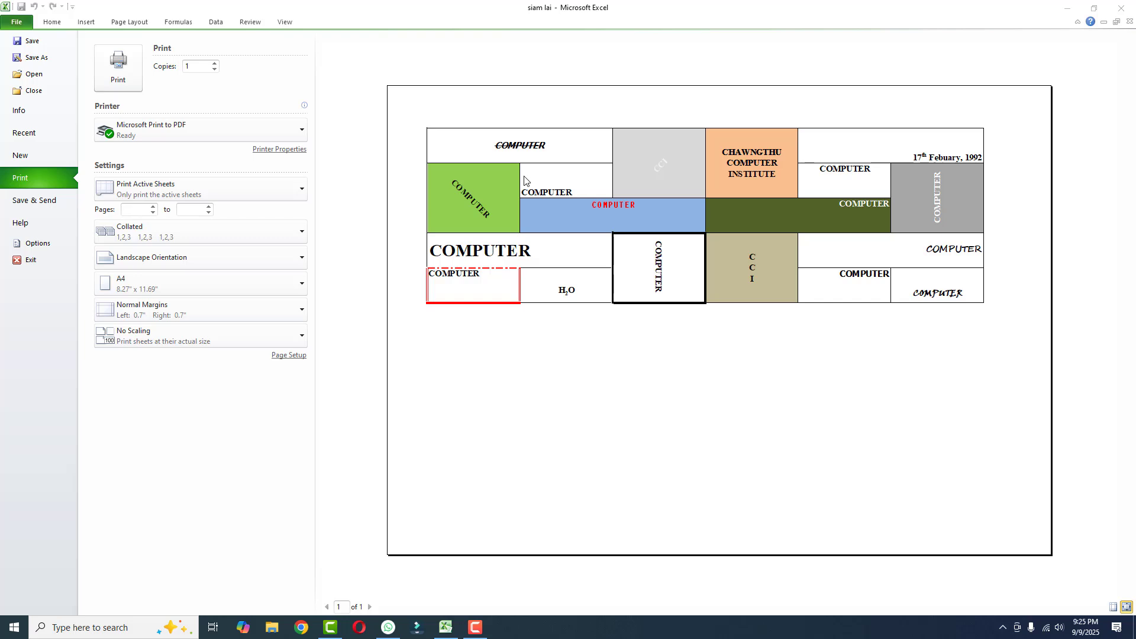
Step: Set the sheet's page size to A4 and its orientation to landscape
click(129, 22)
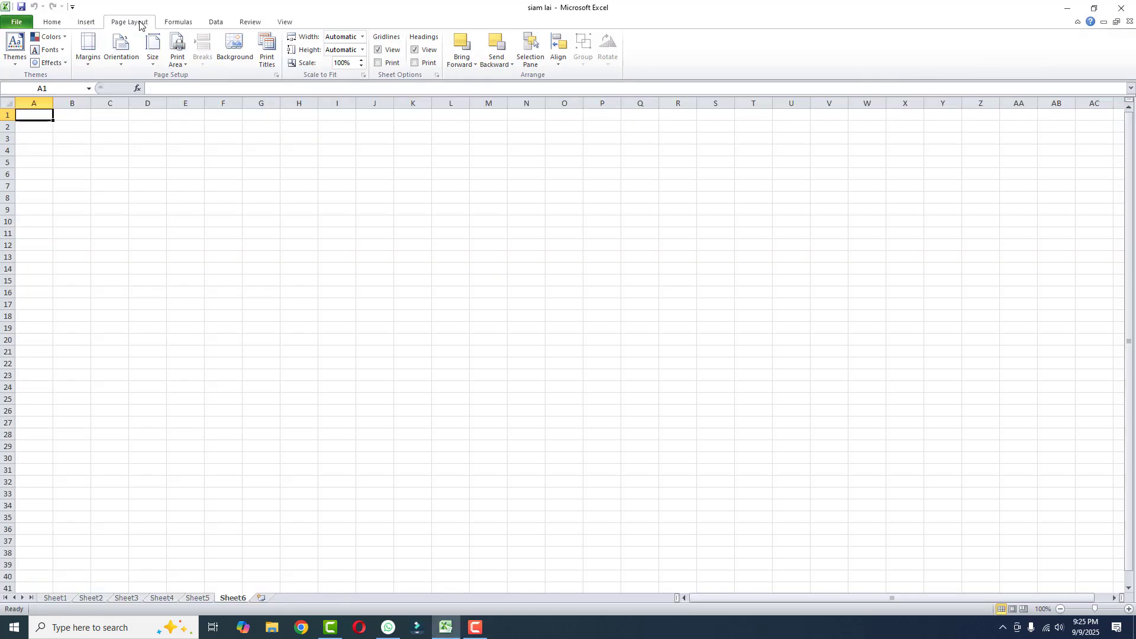
click(151, 58)
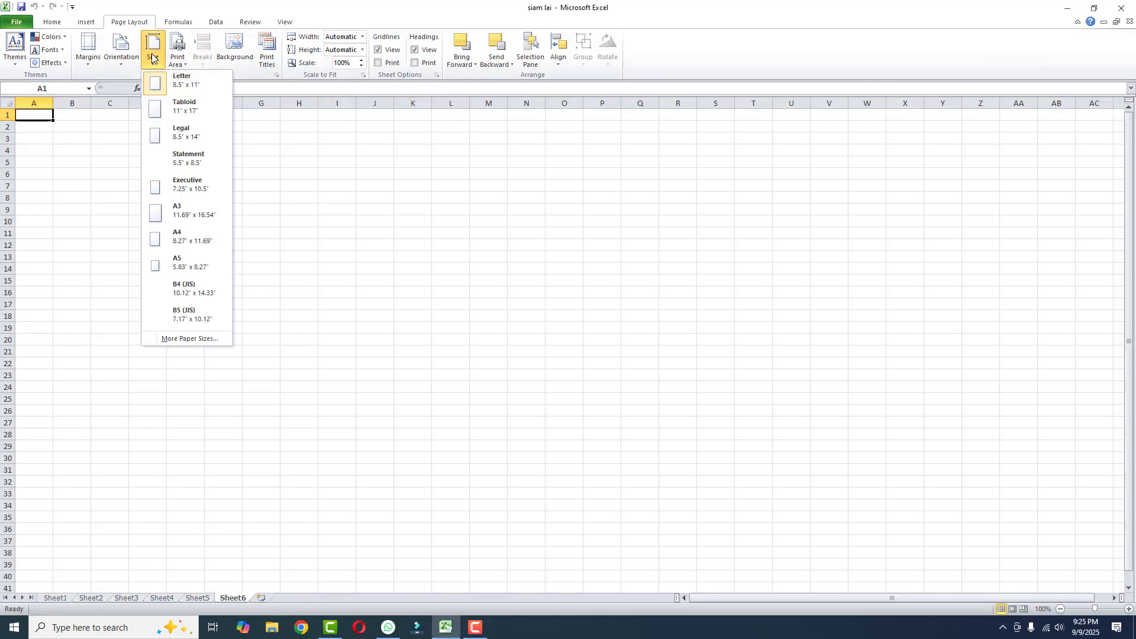
click(182, 241)
click(120, 49)
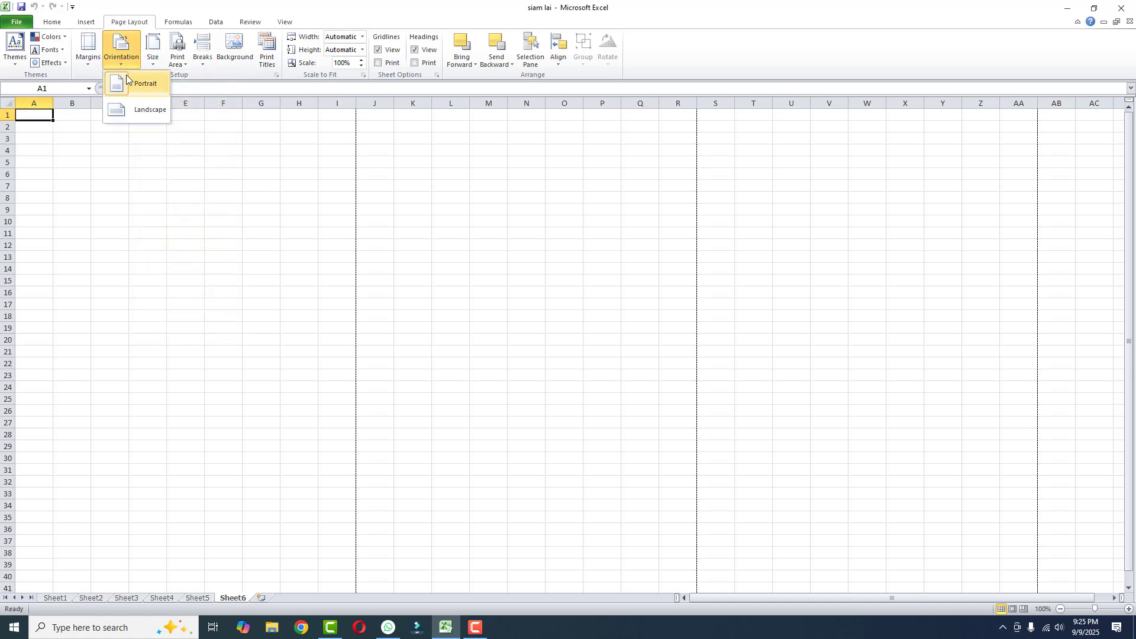
click(138, 111)
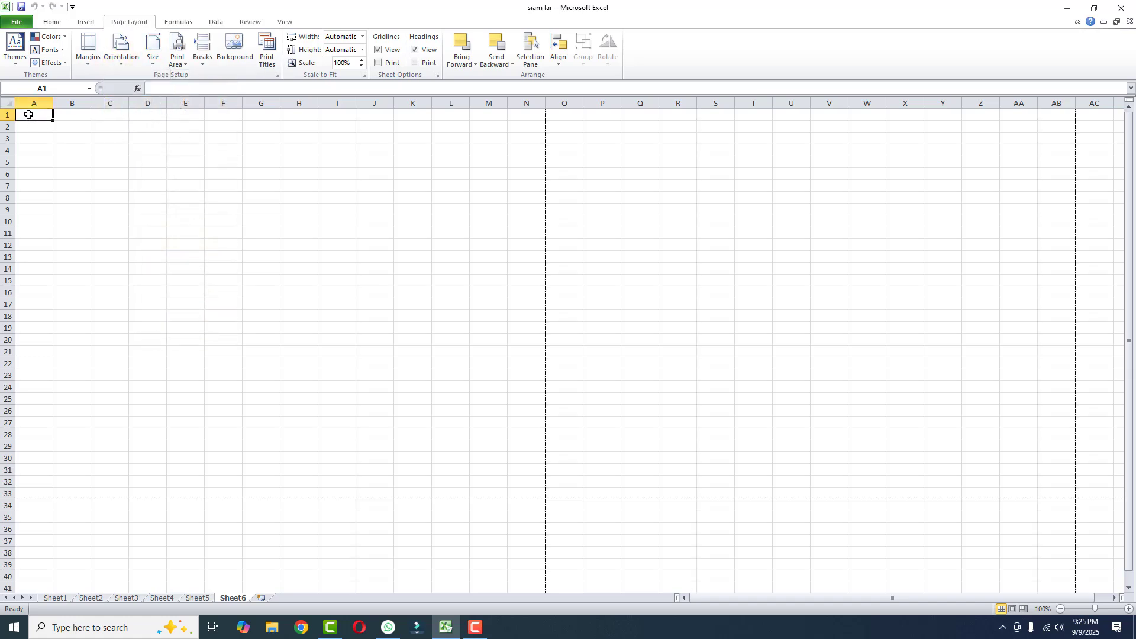
Step: Apply all borders to the range A1:F5
drag(25, 114, 221, 164)
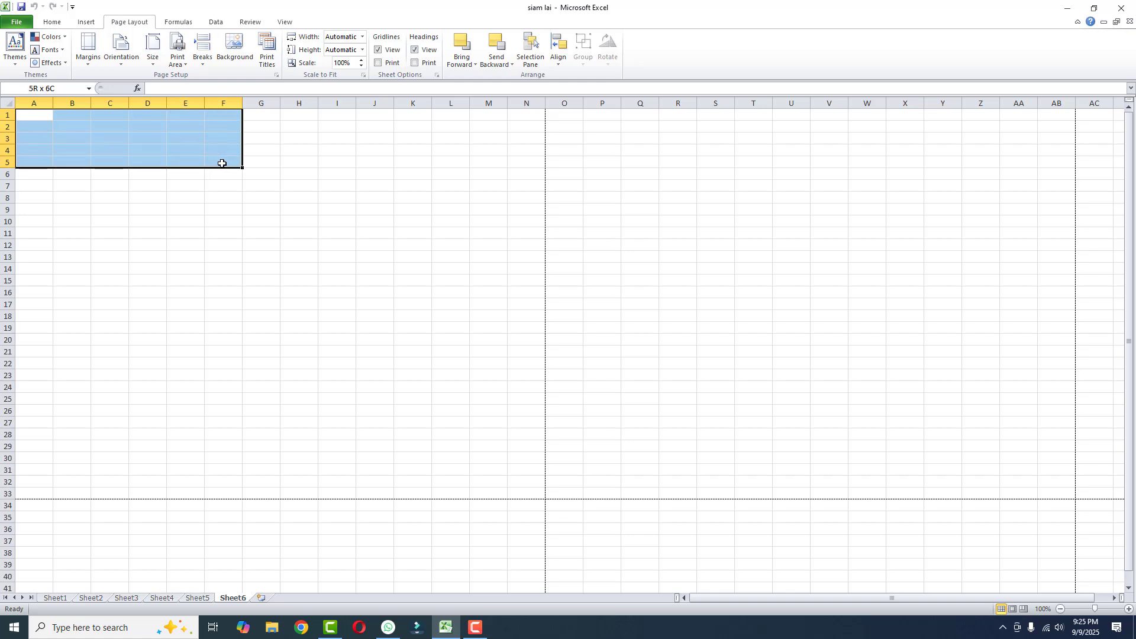
click(52, 23)
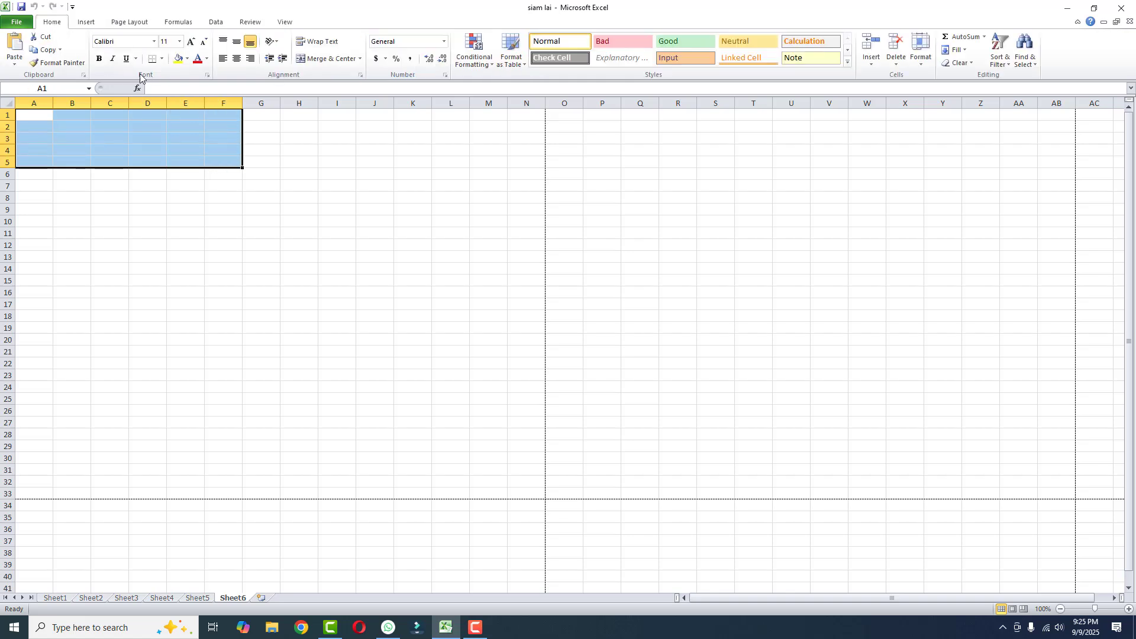
click(162, 60)
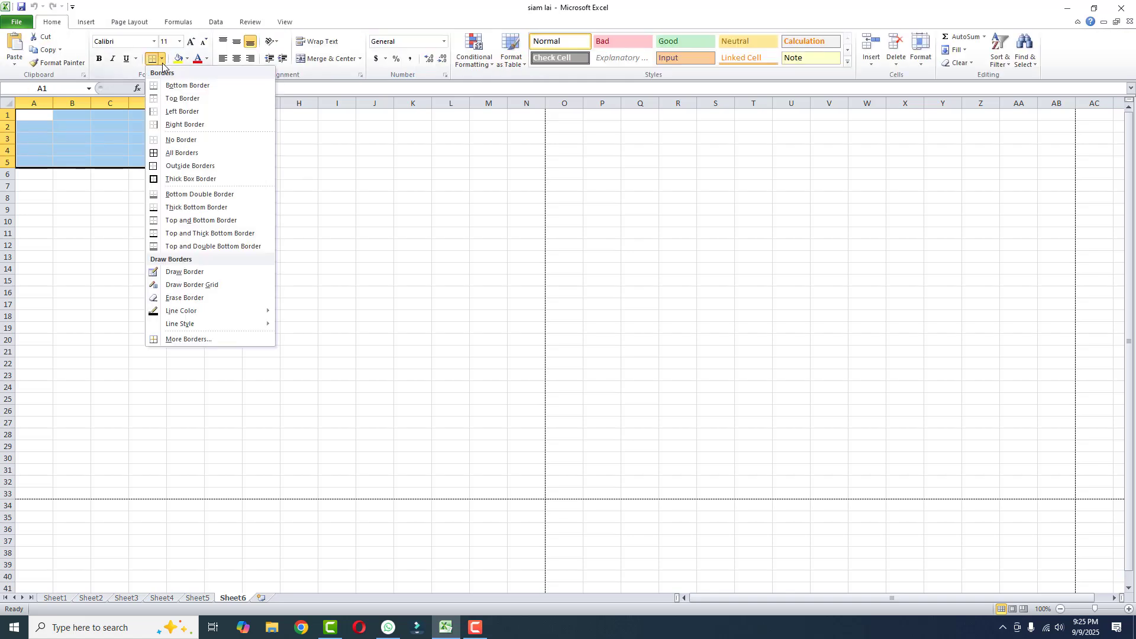
click(171, 154)
click(190, 233)
Step: Widen columns A to F evenly to fill the page width and make rows 1 to 5 equally taller
click(46, 105)
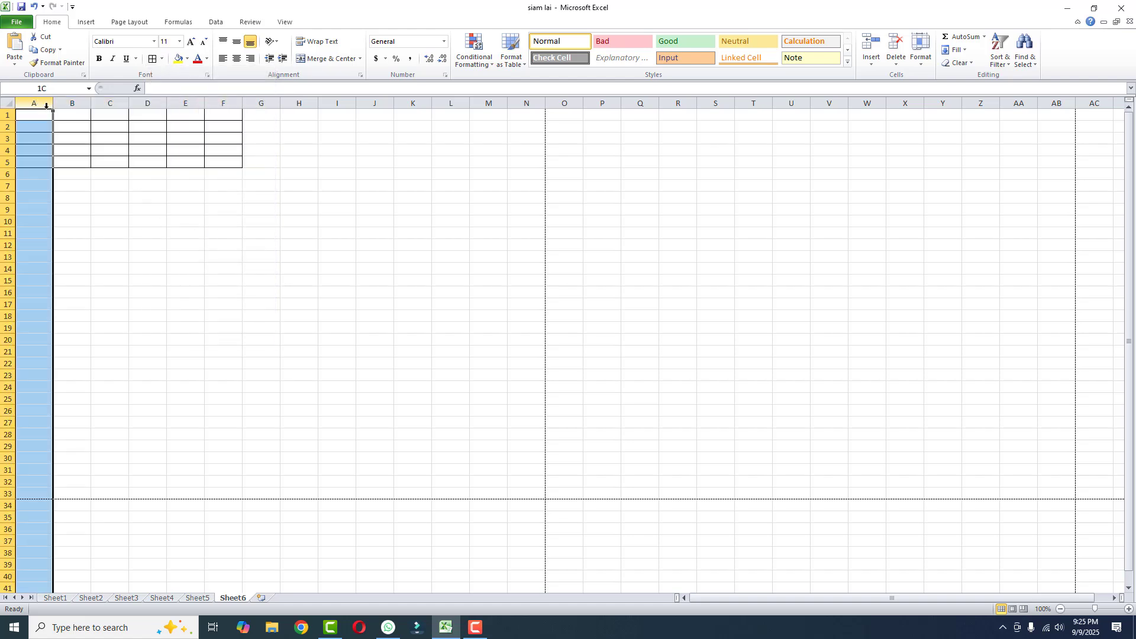
drag(47, 105, 232, 126)
drag(347, 114, 426, 107)
click(579, 151)
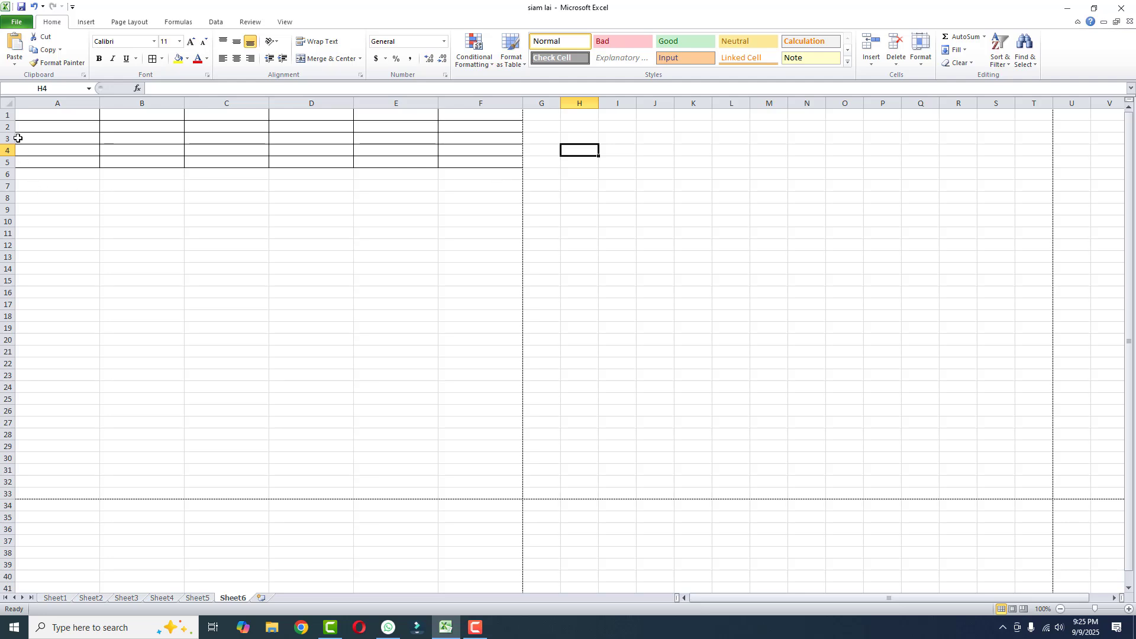
drag(6, 114, 7, 164)
click(217, 394)
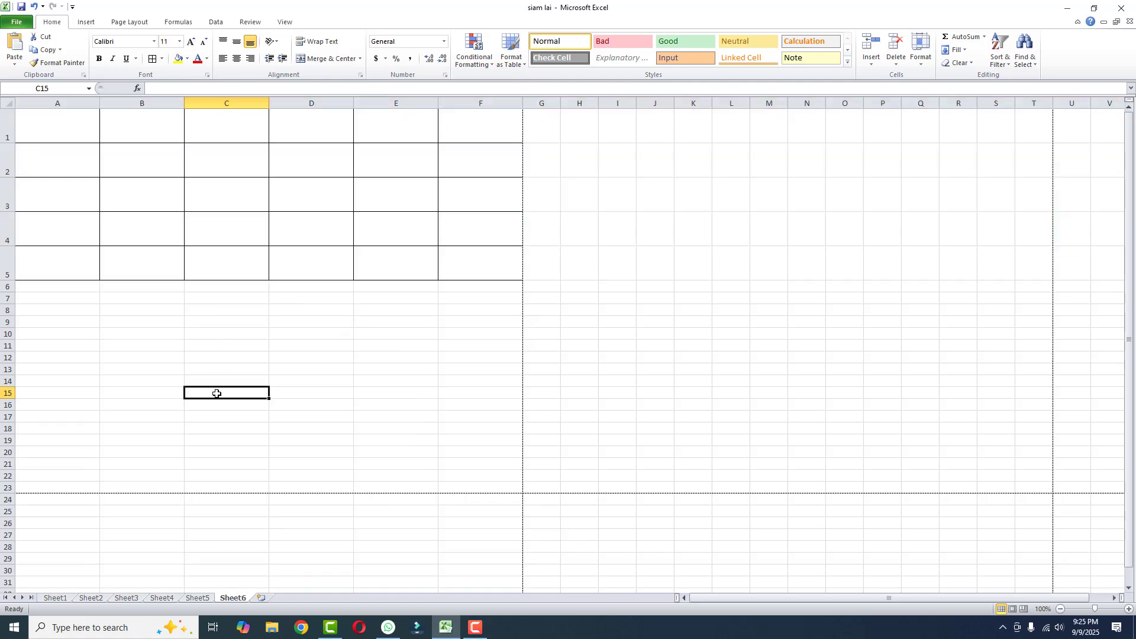
Step: Merge and center the cell pairs A1:B1, C1:C2, D1:D2 and E1:F1
drag(61, 132, 149, 136)
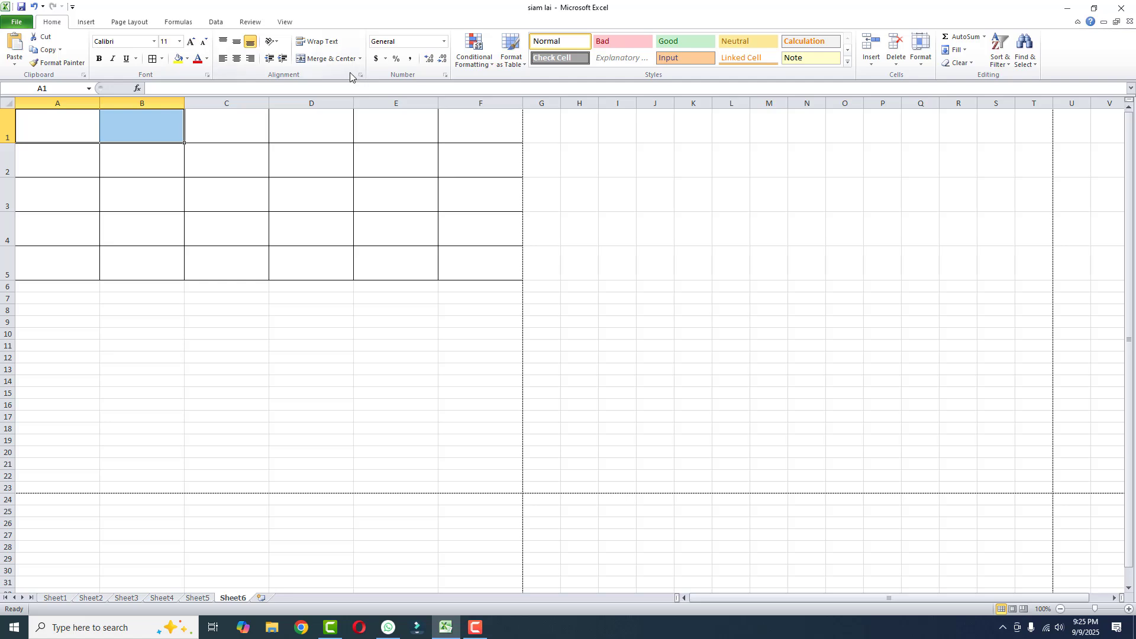
click(332, 59)
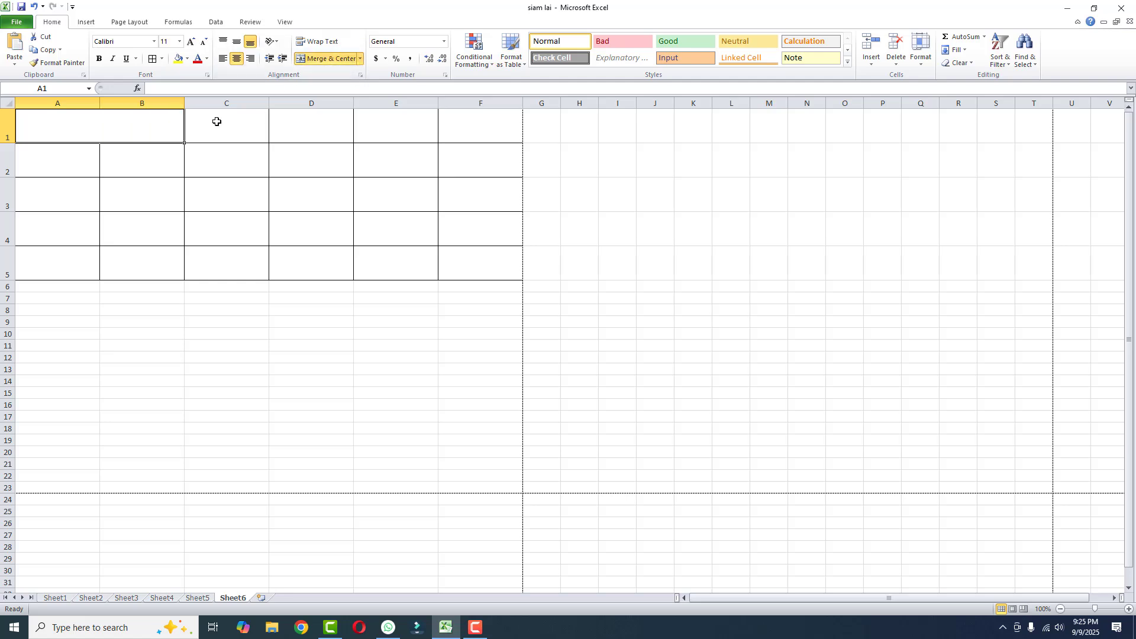
drag(217, 122, 219, 155)
click(331, 59)
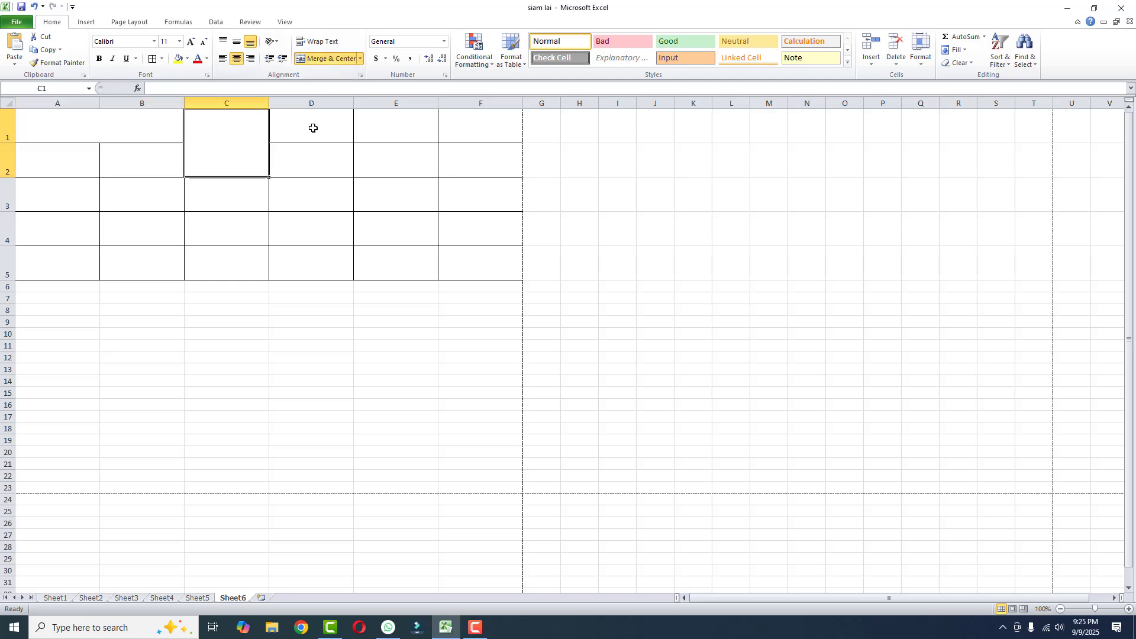
drag(313, 128, 313, 157)
click(332, 58)
click(406, 127)
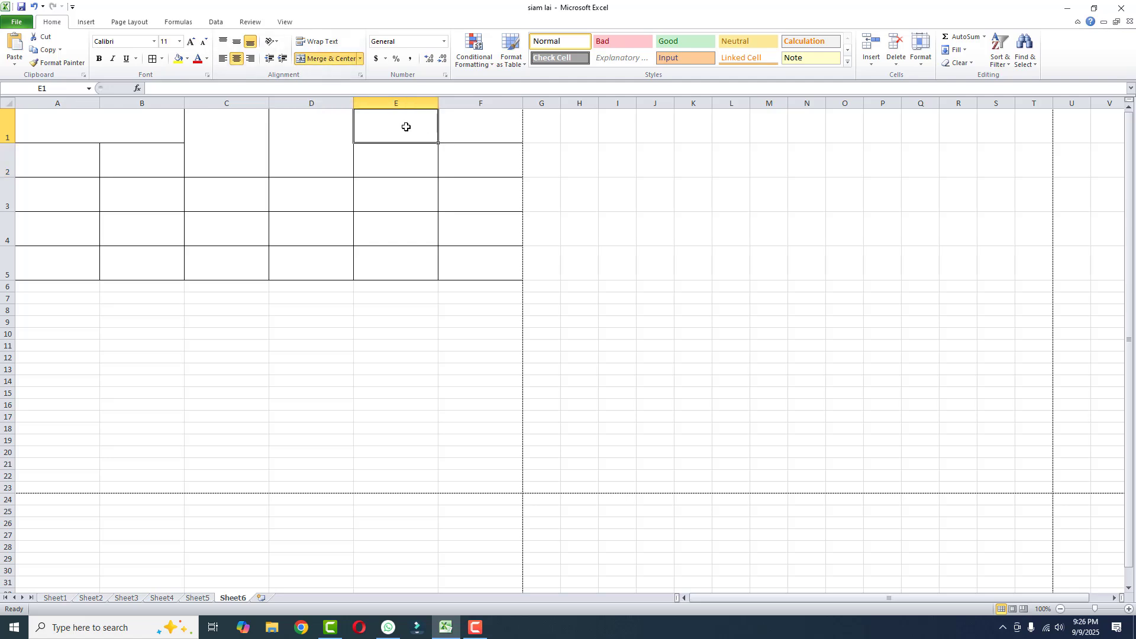
drag(406, 127, 470, 127)
click(335, 59)
Step: Merge and center the cell pairs A2:A3, B3:C3, D3:E3 and F2:F3
drag(60, 160, 66, 190)
click(331, 58)
drag(142, 190, 207, 184)
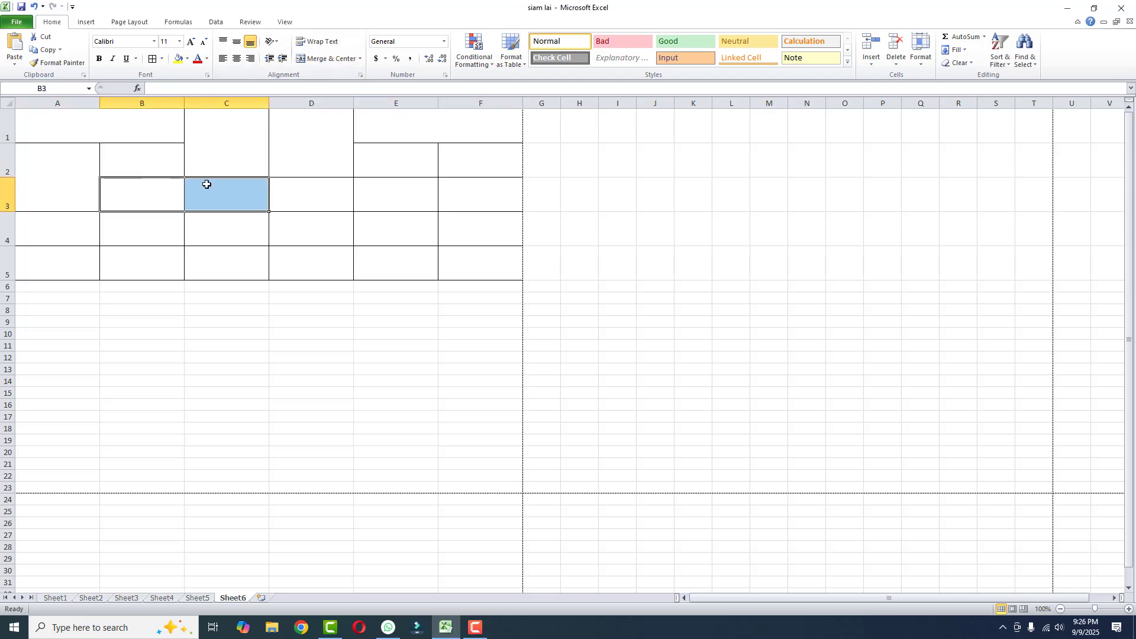
click(332, 59)
drag(311, 194, 355, 196)
click(331, 59)
drag(480, 160, 481, 192)
click(331, 59)
Step: Merge and center the cell pairs A4:B4, C4:C5, D4:D5 and E4:F4
drag(58, 234, 142, 230)
click(331, 59)
drag(227, 230, 231, 256)
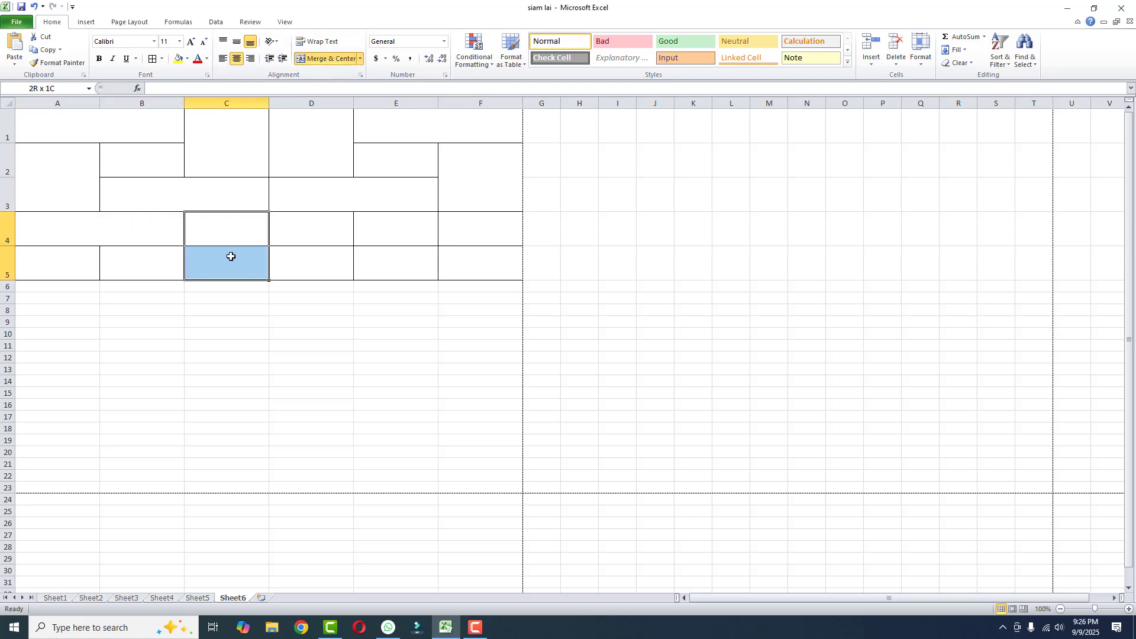
click(331, 59)
drag(311, 230, 312, 260)
click(331, 59)
drag(390, 229, 436, 221)
click(331, 58)
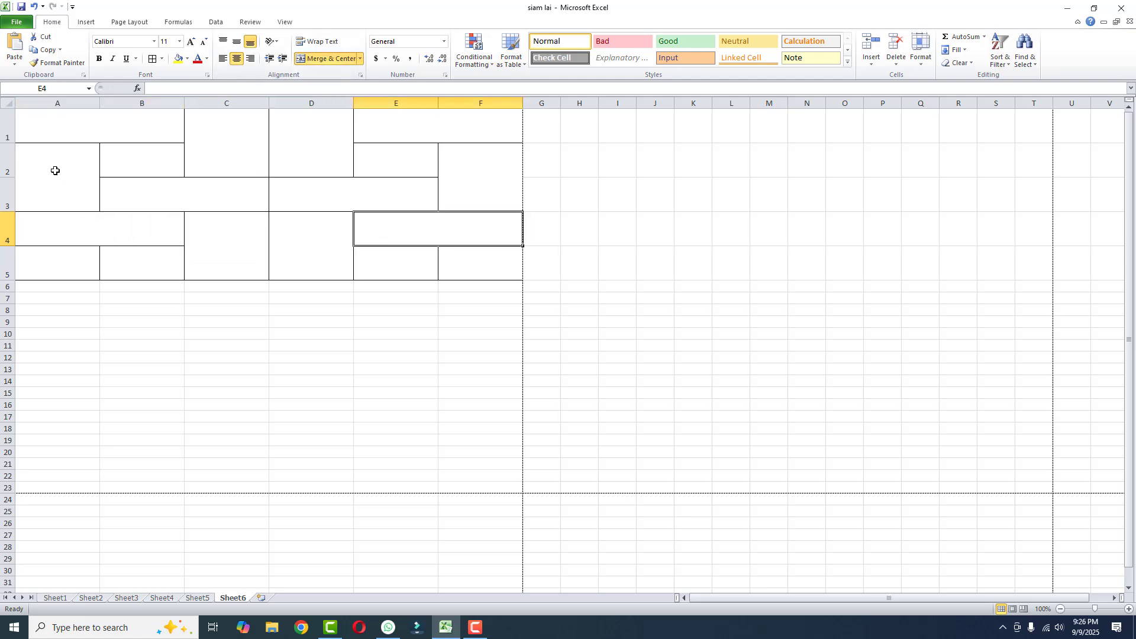
Step: Enter COMPUTER in merged cell A1 and CCI in merged cell C1
click(72, 125)
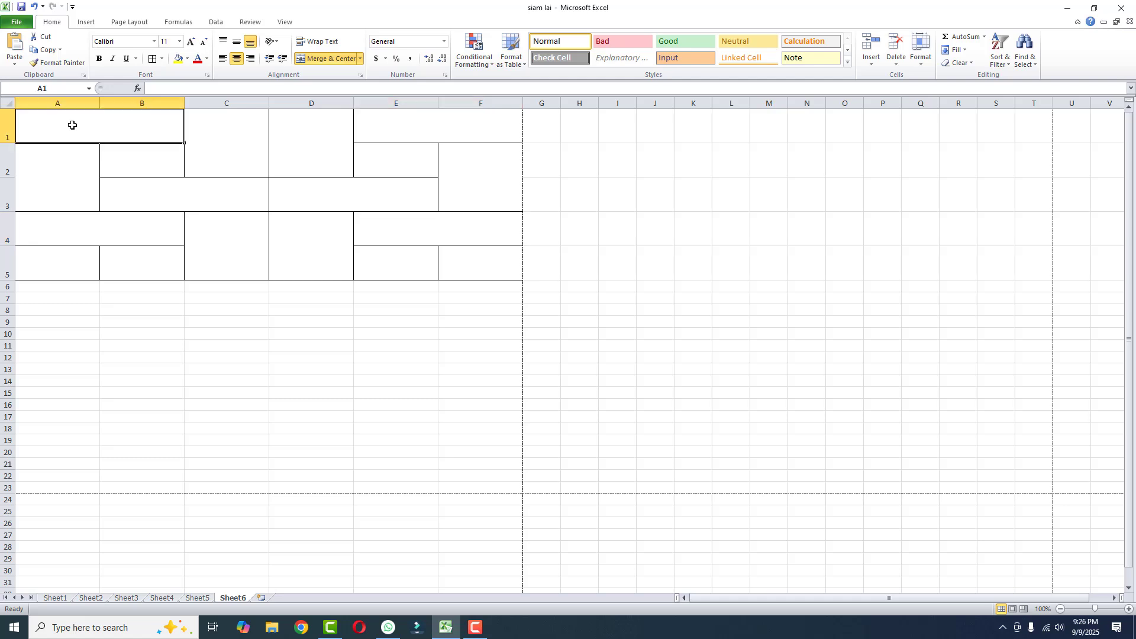
text(COMPUTER)
key(Tab)
text(CCI)
key(Tab)
Step: Enter CHAWNGTHU COMPUTER INSTITUTE in merged cell D1, with each word on its own line
text(CHAWNGTHU)
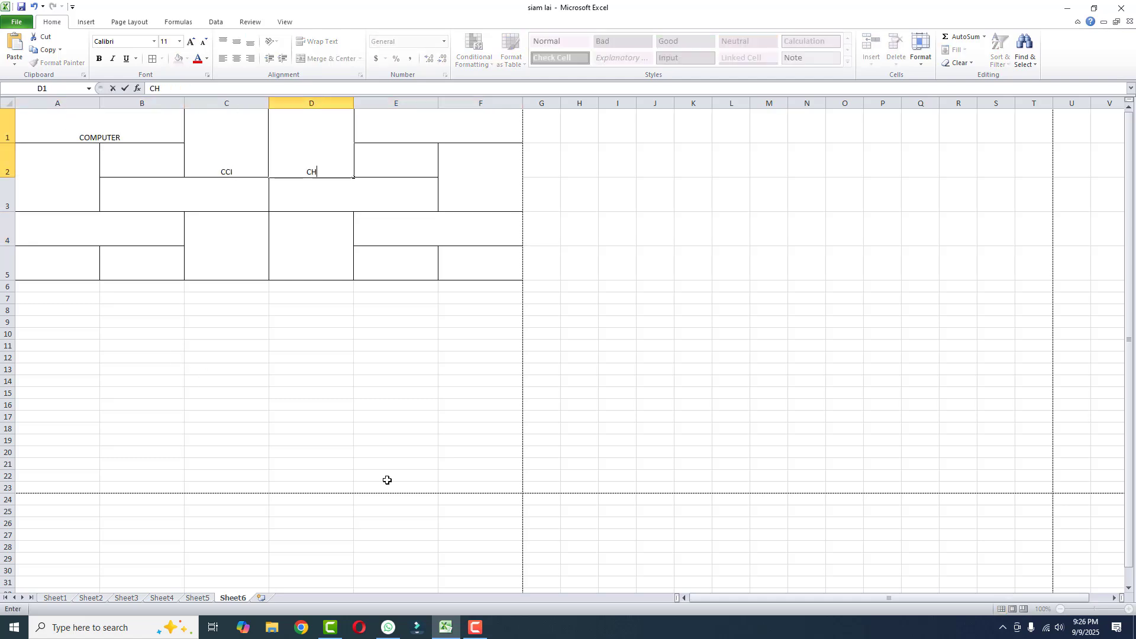
key(alt+Return)
text(COMPUTER)
key(alt+Return)
text(INSTITUTE)
Step: Enter the text "17th February, 1992" in merged cell E1
click(412, 128)
text(17th )
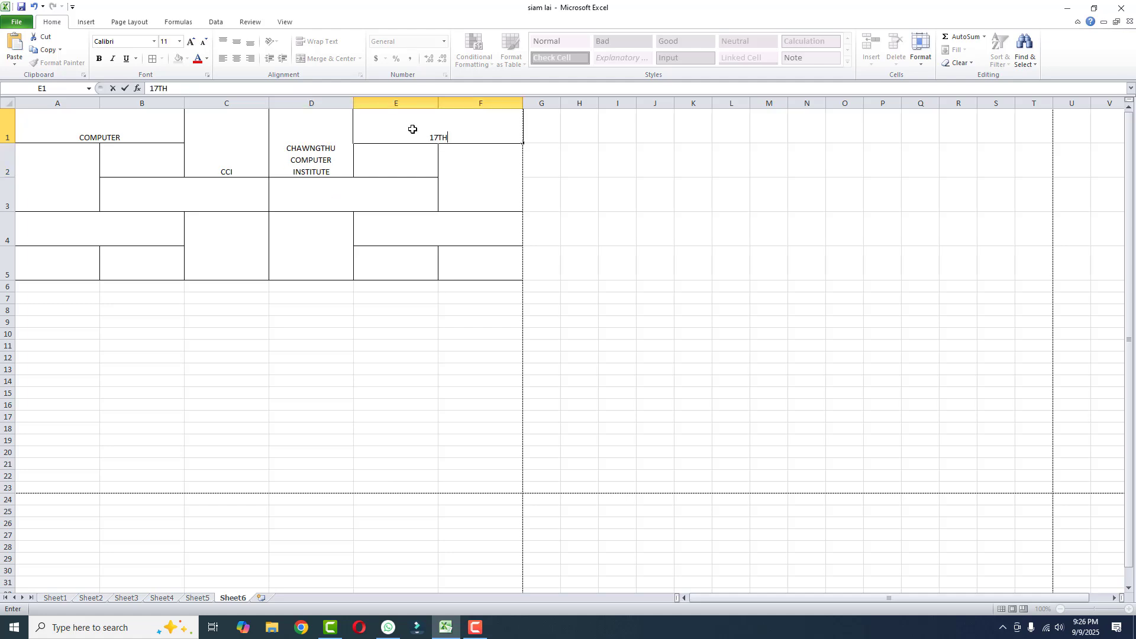
text(February, 1992)
click(38, 180)
text(computer)
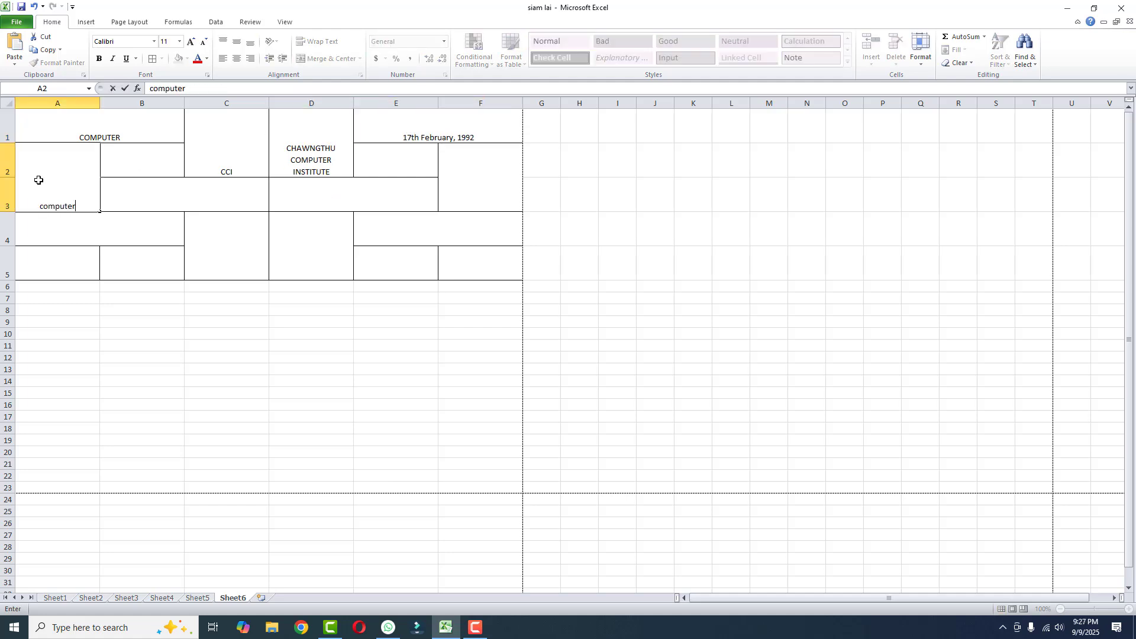
key(Tab)
text(compute)
key(BackSpace)
key(BackSpace)
key(BackSpace)
key(BackSpace)
key(BackSpace)
key(BackSpace)
key(BackSpace)
Step: Enter COMPUTER in capitals in cell B2 and in merged cell A2
text(COMPUTER)
click(38, 180)
text(COMPUTER)
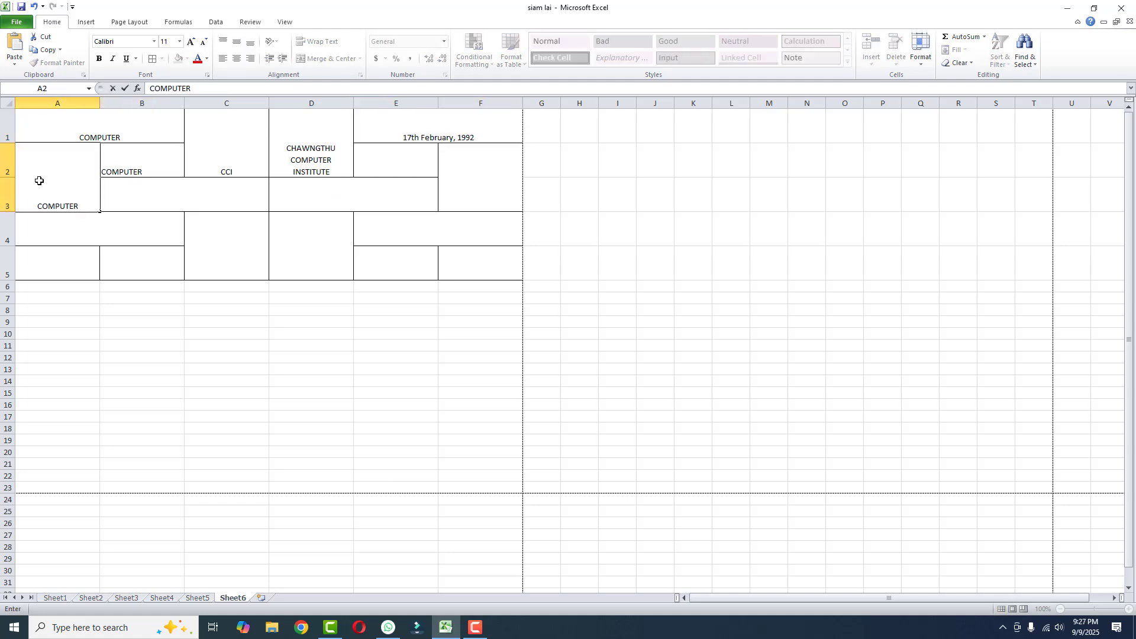
Step: Enter COMPUTER in the merged cells B3, D3 and F2
click(198, 196)
text(COMPUTER)
click(302, 201)
text(COMPUTER)
click(471, 185)
text(COMPUTER)
Step: Enter COMPUTER in merged cells A4 and C4 and in cell A5, and H2O in cell B5
click(136, 231)
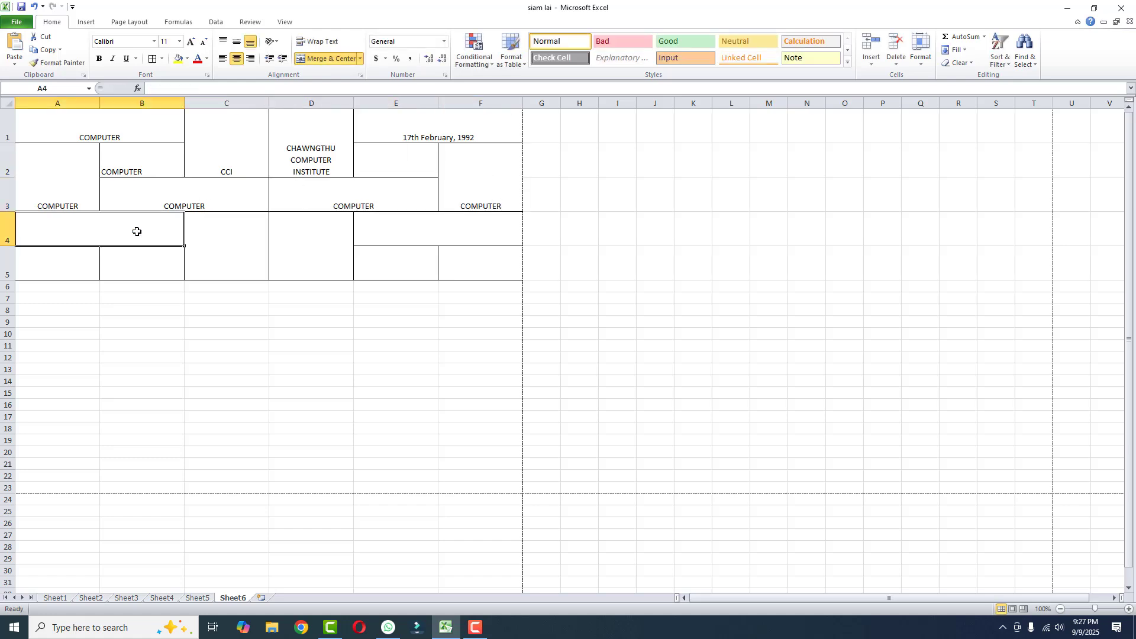
text(COMPUTER)
click(55, 261)
text(COMPUTER)
key(Tab)
text(H2O)
key(Tab)
text(COMPUTER)
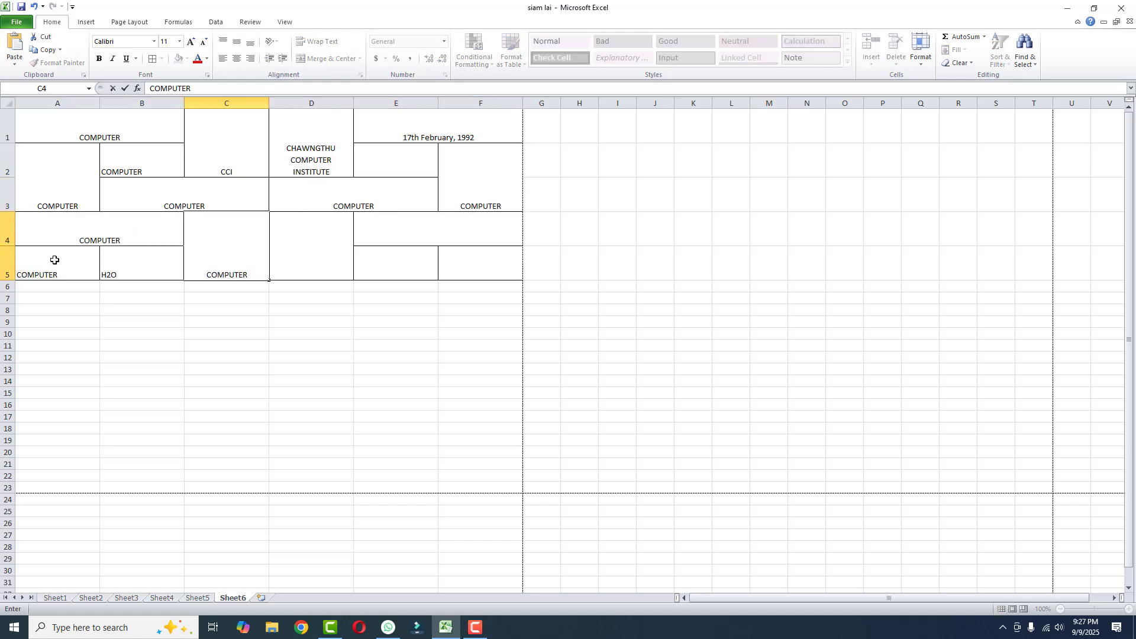
Step: Enter CCI in merged cell D4, and COMPUTER in E5, F5 and merged cell E4
key(Tab)
text(CCI)
key(Tab)
text(COMPUTER)
key(Tab)
text(COMPUTER)
key(Up)
text(COMPUTER)
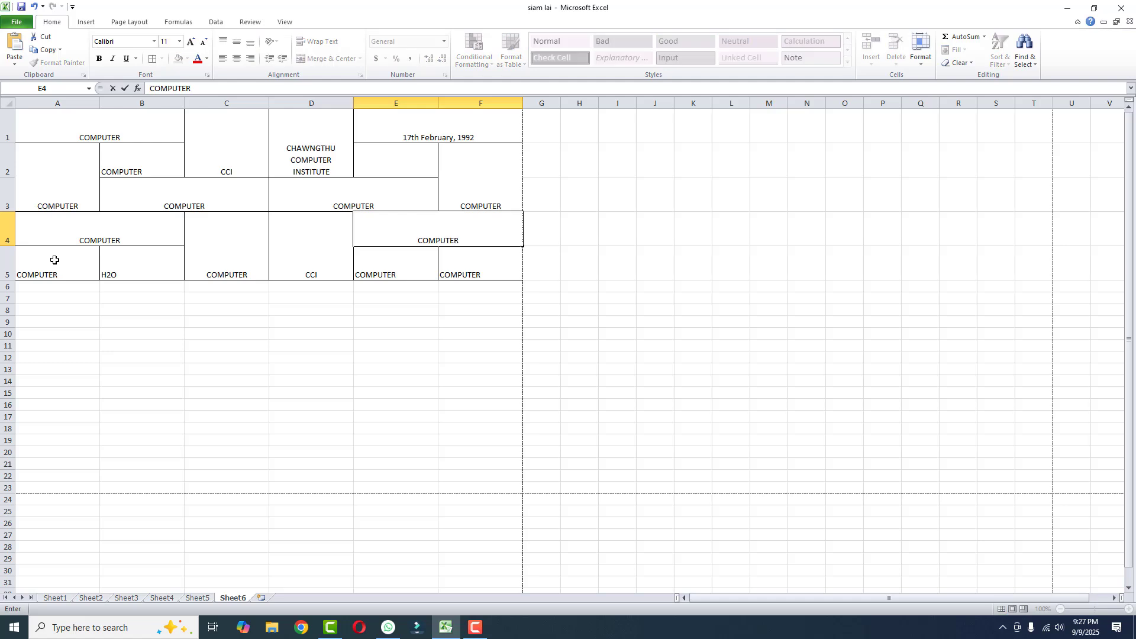
click(292, 437)
click(388, 365)
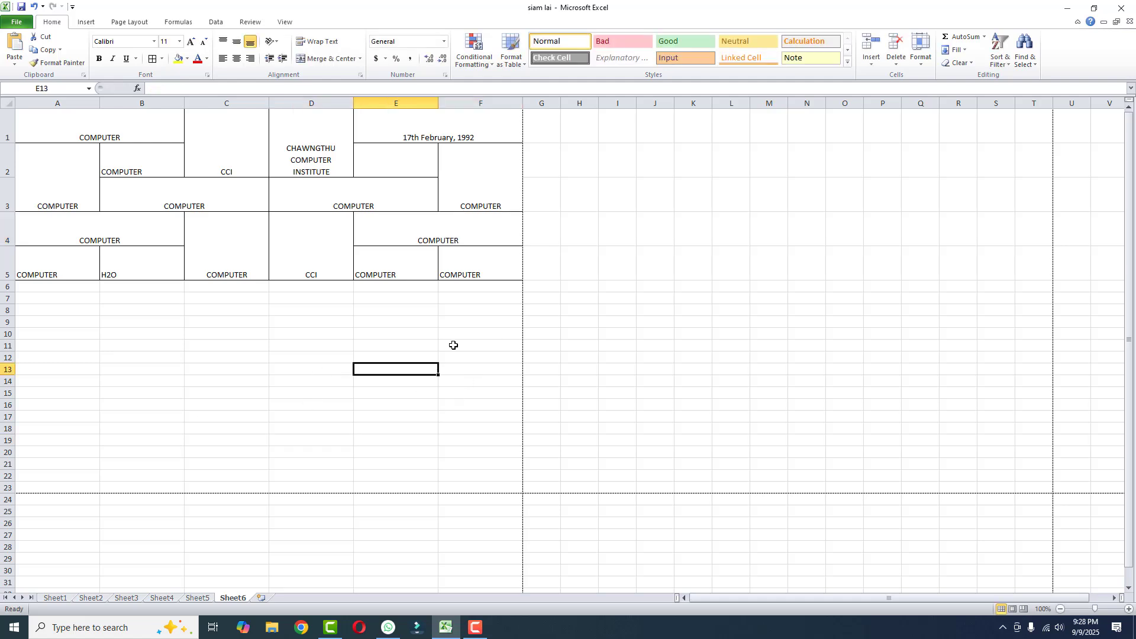
Step: Format the whole table A1:F5 in bold Times New Roman
drag(63, 126, 363, 244)
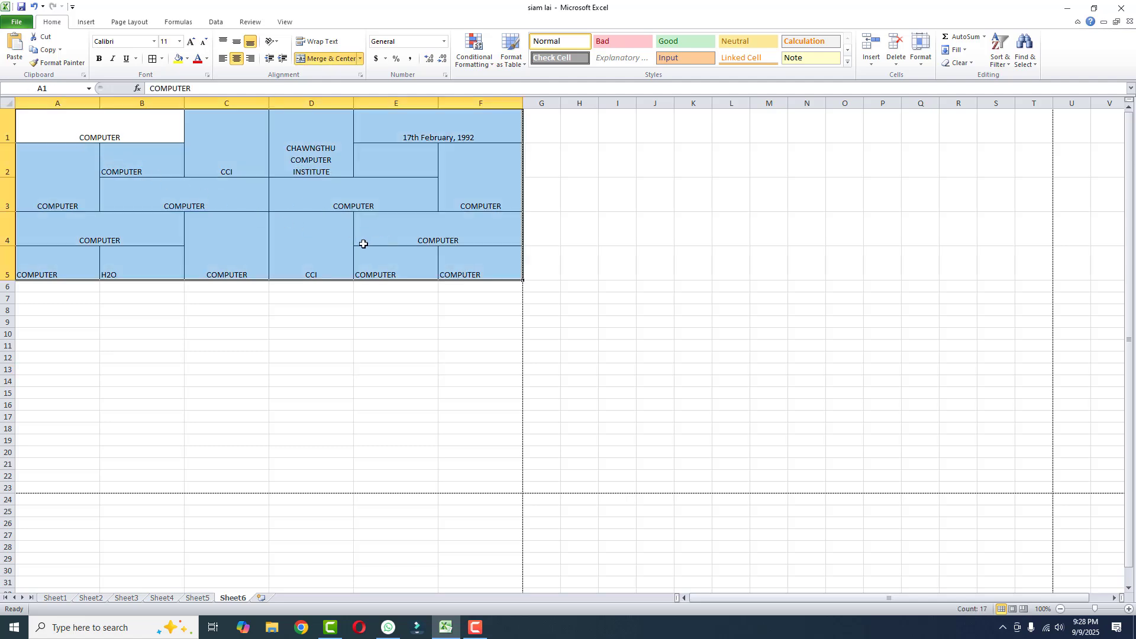
click(117, 42)
text(Times New Roman)
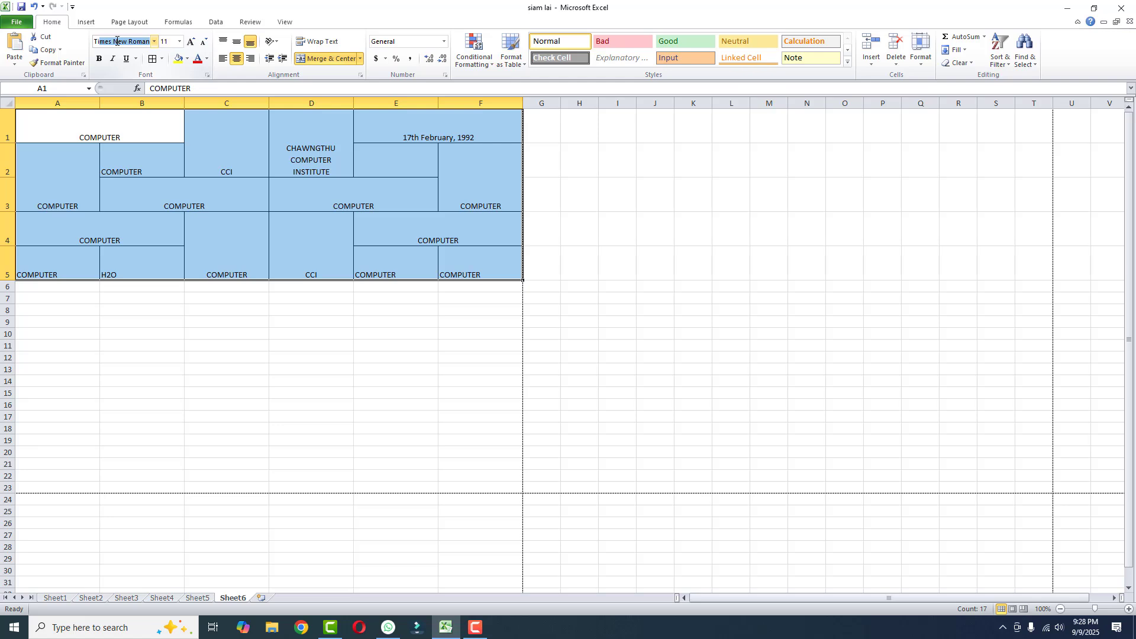
key(Return)
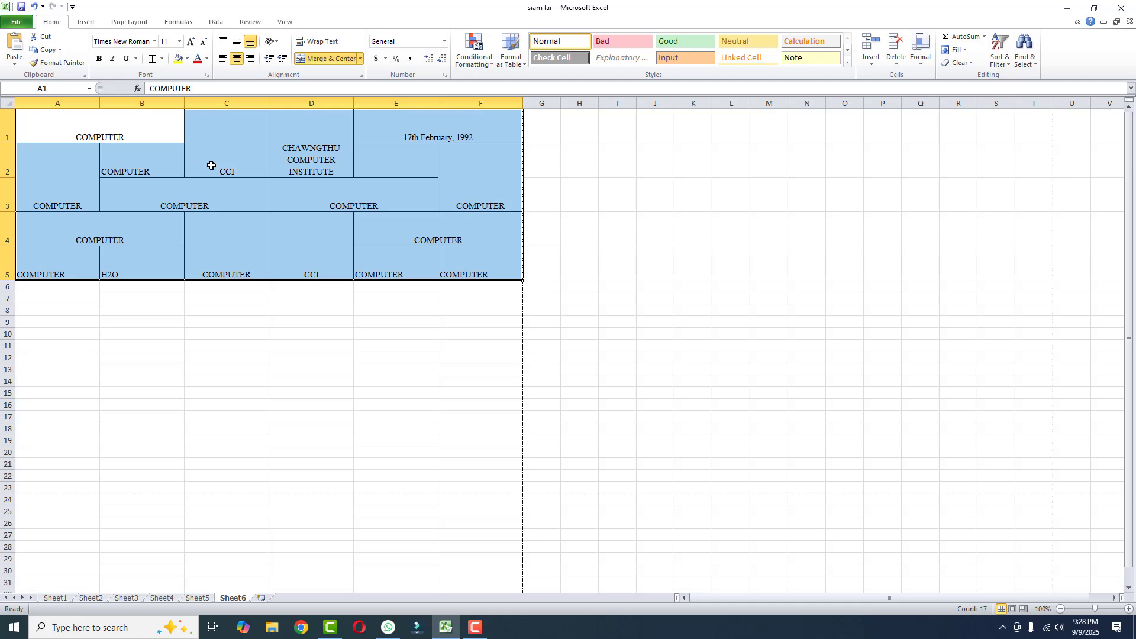
key(ctrl+b)
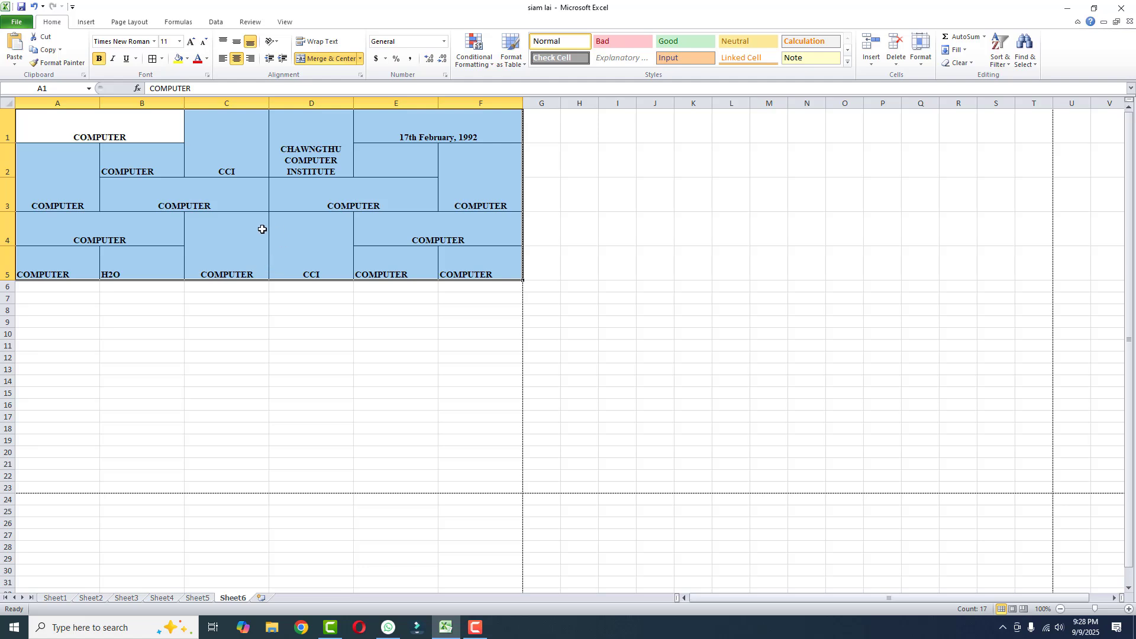
click(165, 299)
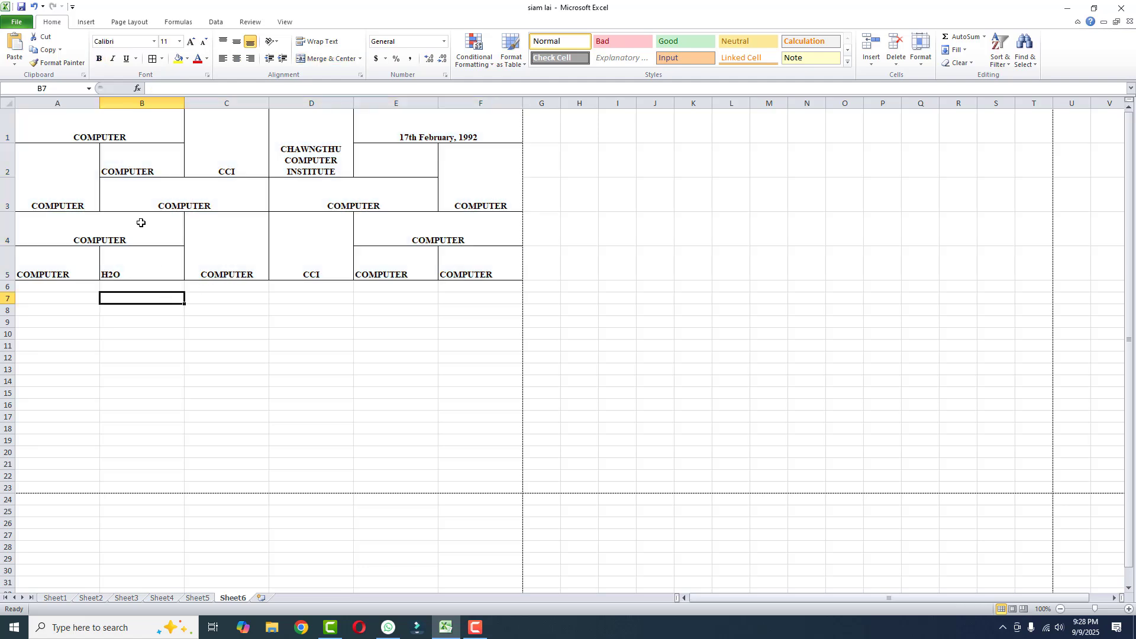
Step: Middle-align the text vertically in merged cell A1
click(99, 131)
click(237, 42)
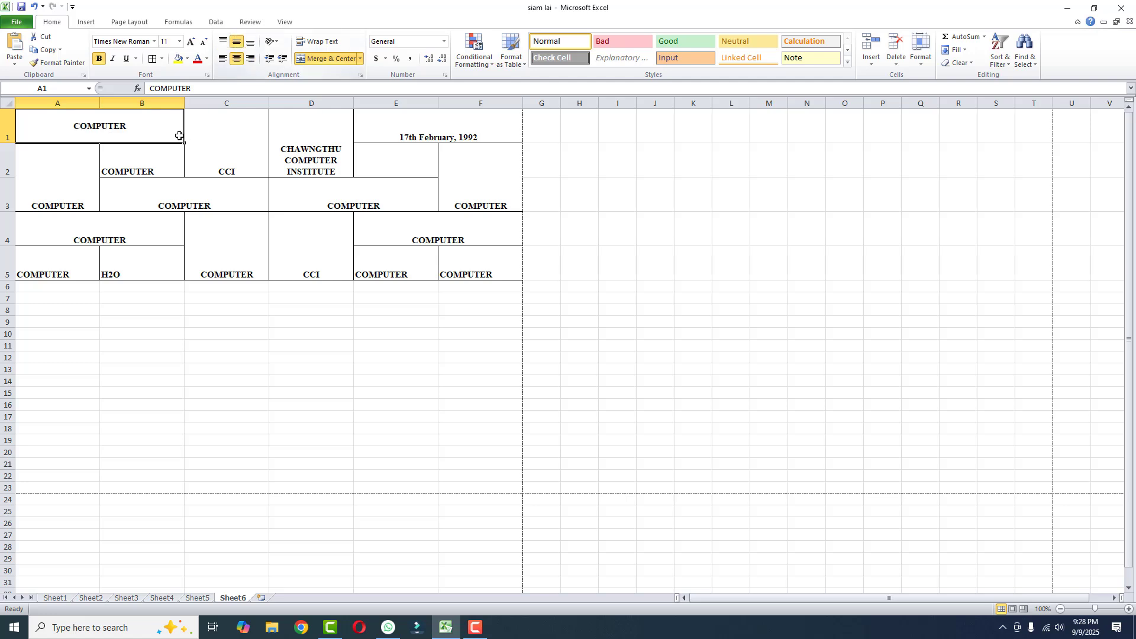
click(129, 165)
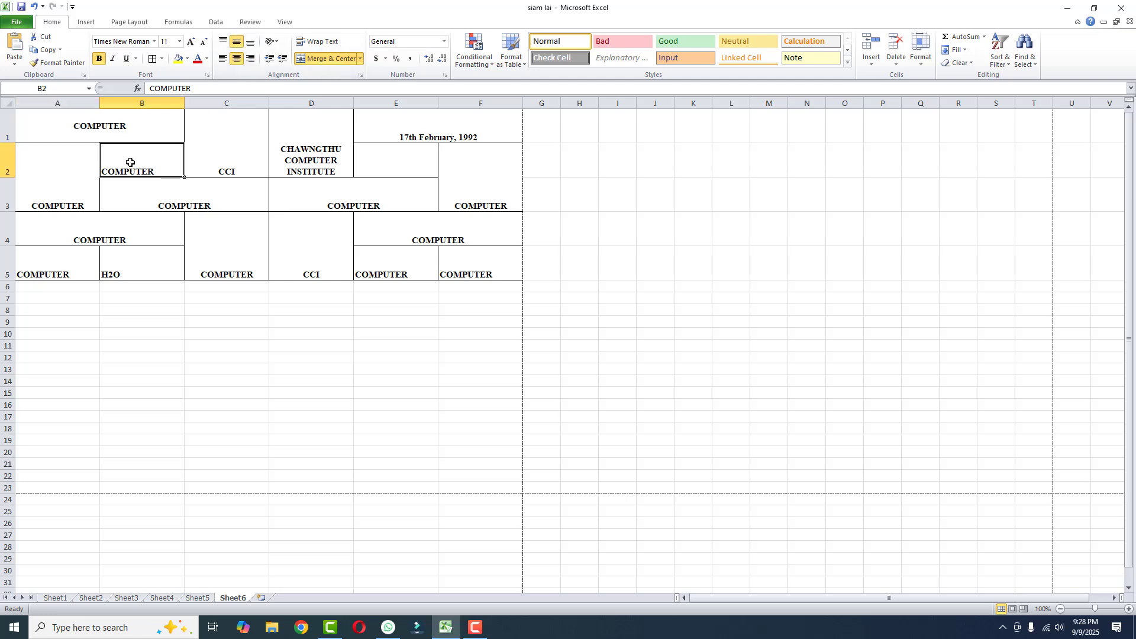
Step: Angle the text in merged cell A2 clockwise and middle-align it vertically
click(61, 201)
click(276, 42)
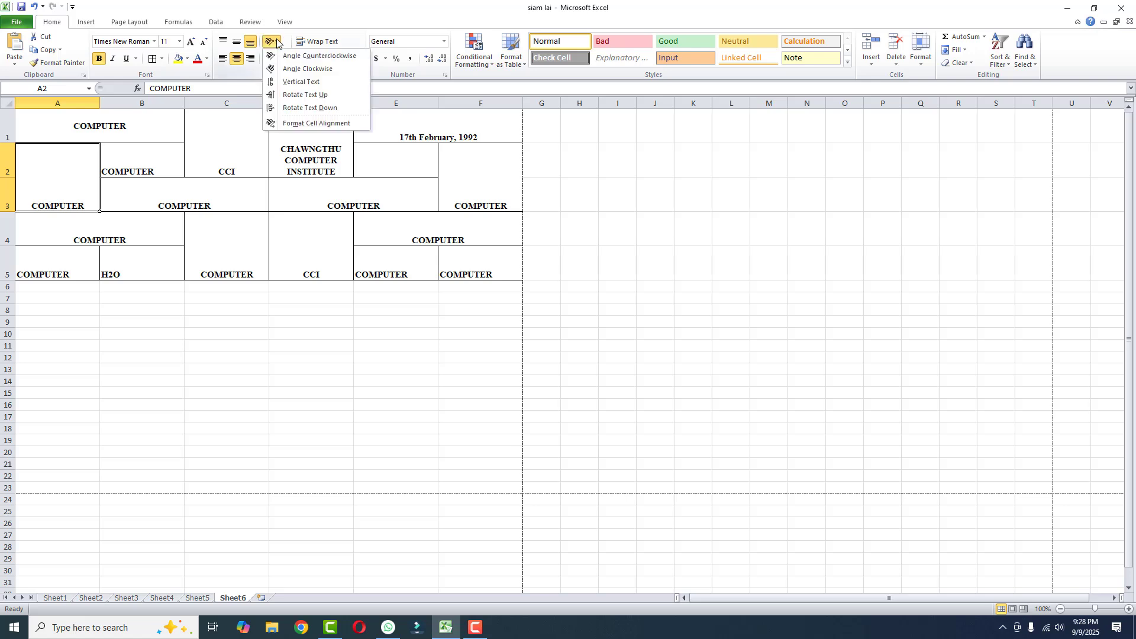
click(288, 69)
click(237, 41)
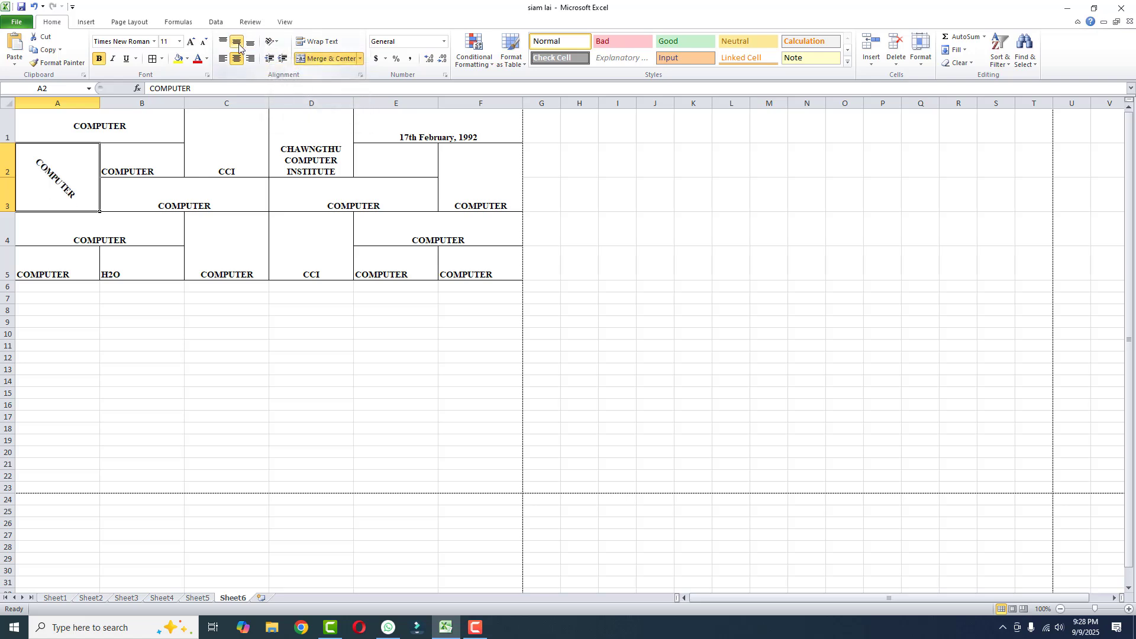
Step: Angle the CCI text in merged cell C1 counterclockwise and middle-align it vertically
click(152, 159)
click(213, 154)
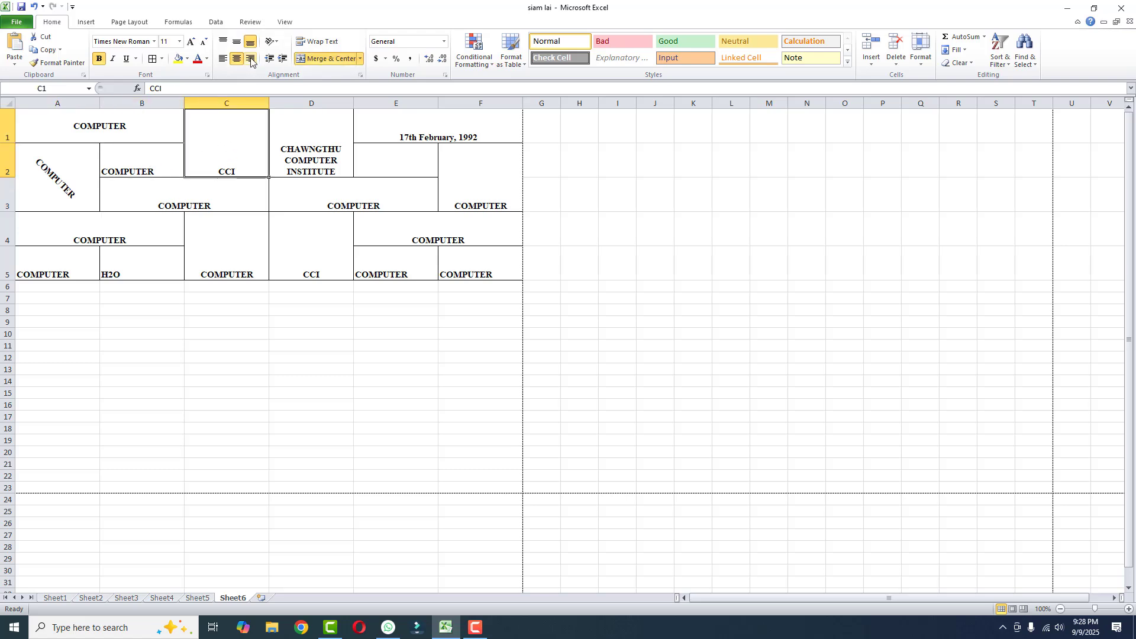
click(272, 45)
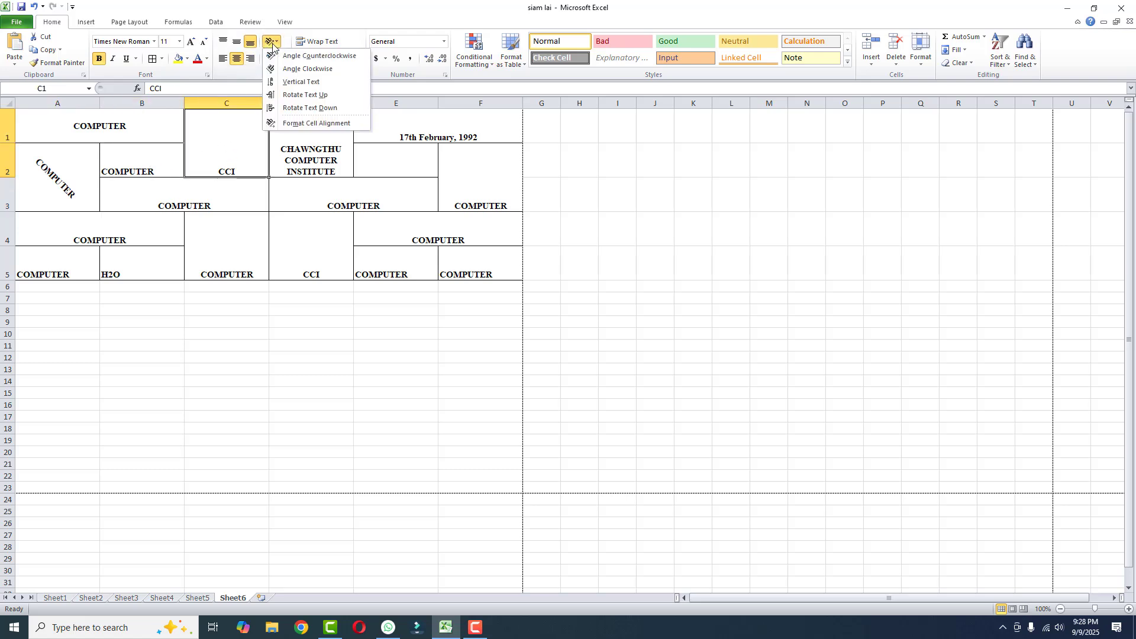
click(313, 55)
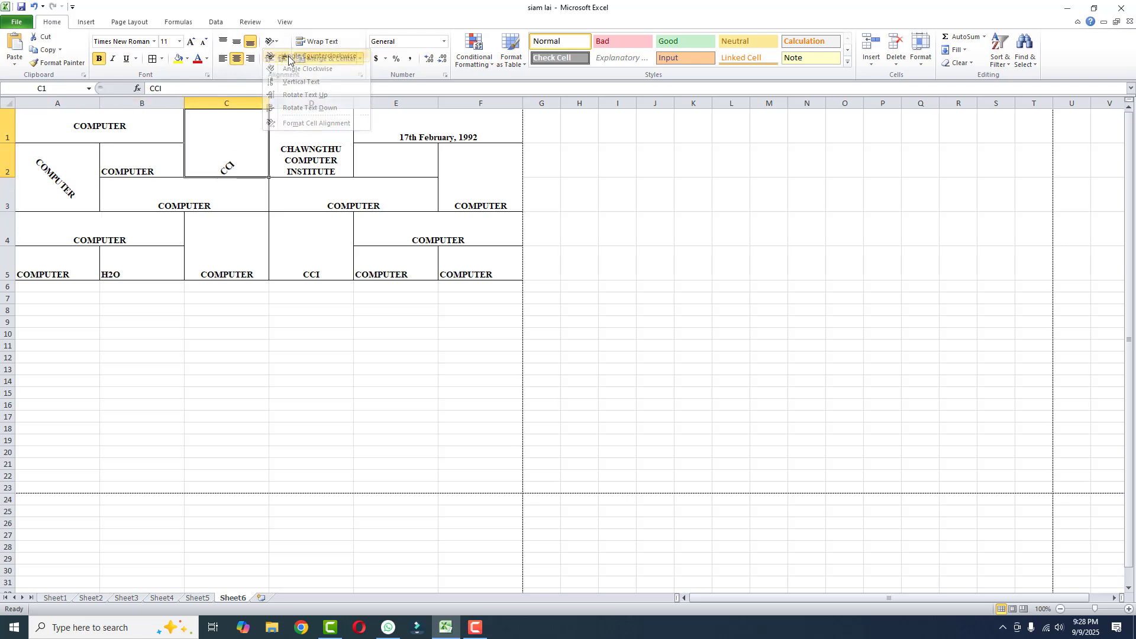
click(237, 45)
Step: Middle-align the institute name vertically in merged cell D1 and right-align the date in merged cell E1
click(299, 149)
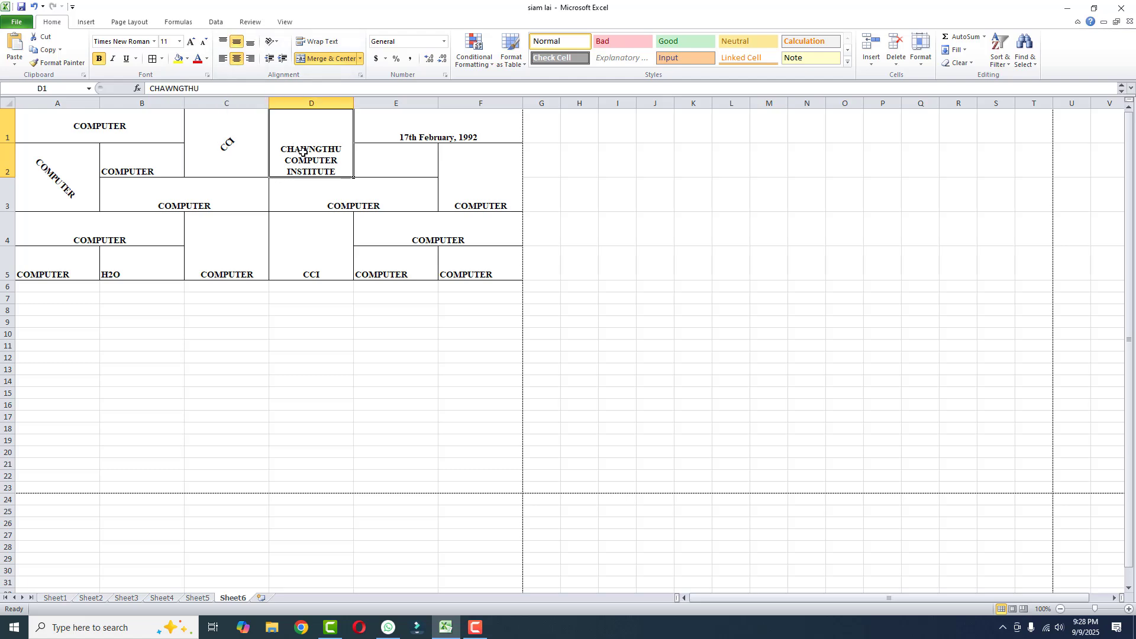
click(235, 45)
click(450, 129)
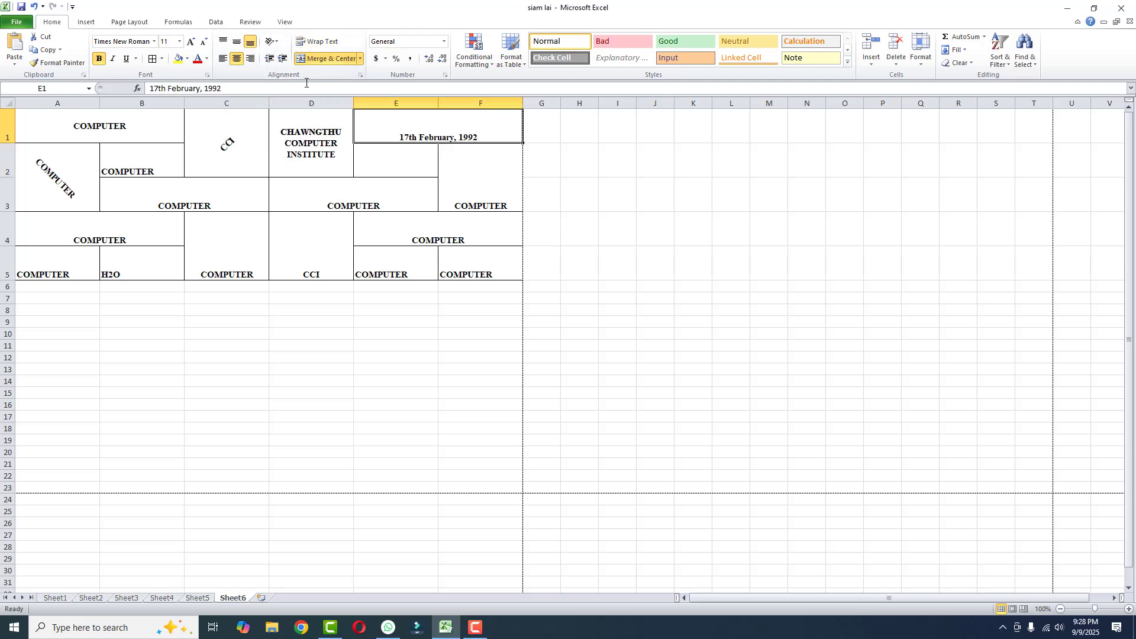
click(251, 60)
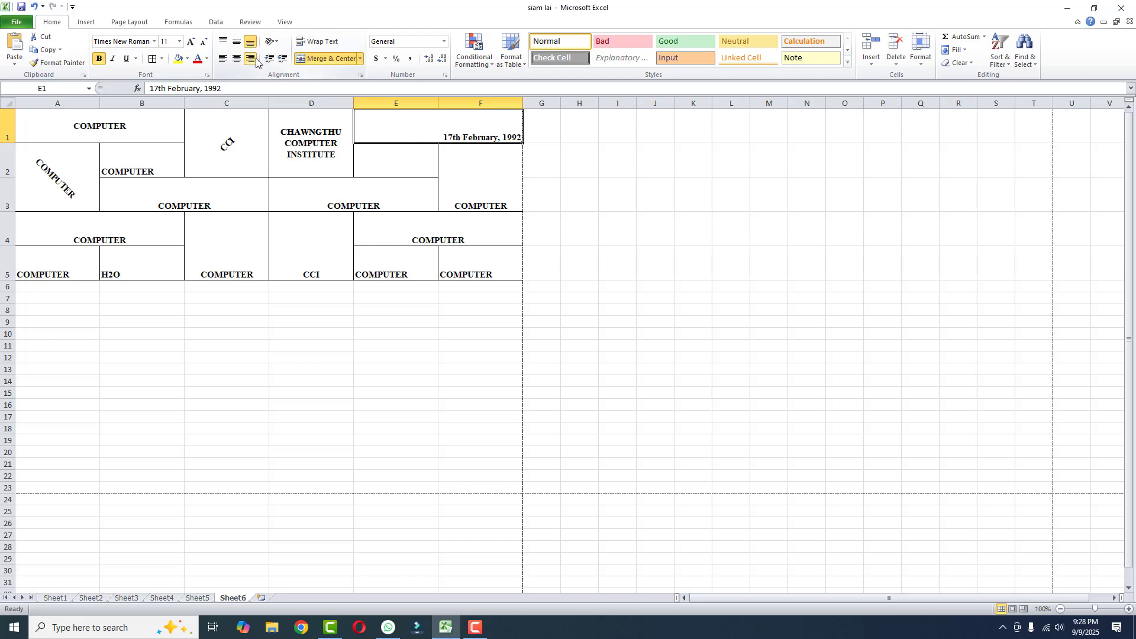
Step: Enter COMPUTER in cell E2, centred horizontally and aligned to the top of the cell
click(388, 166)
text(COM)
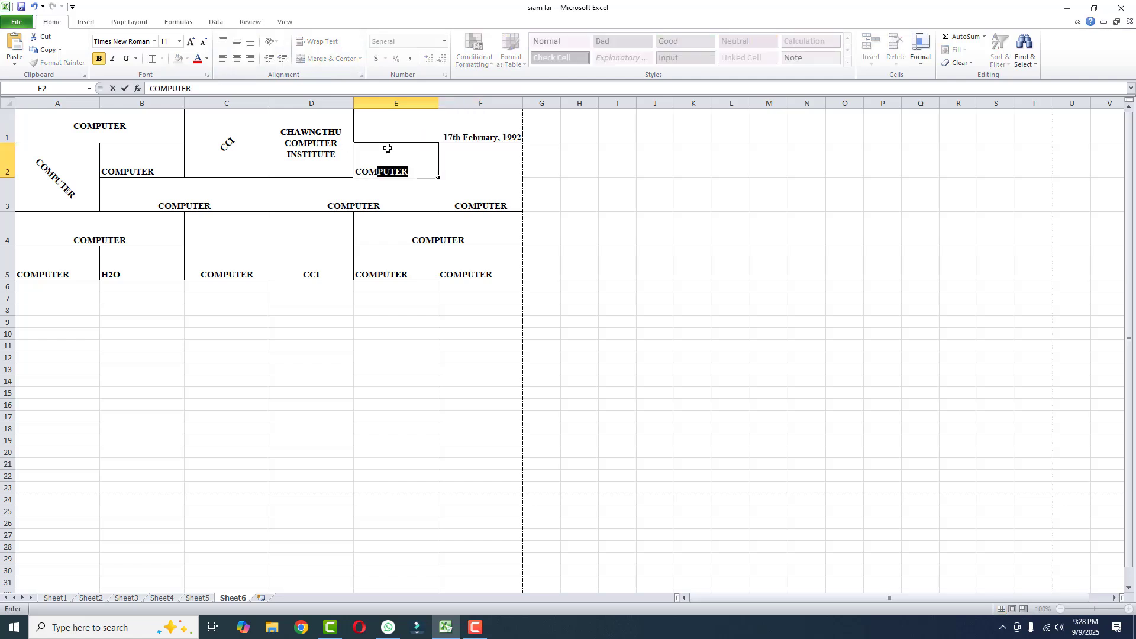
text(PUTER)
key(Return)
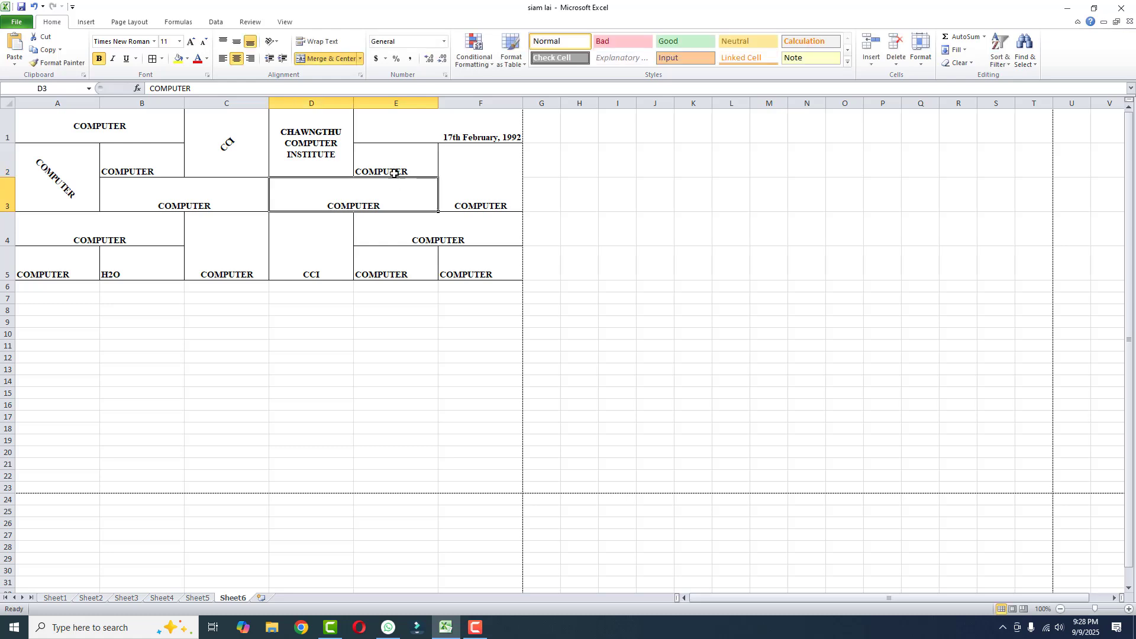
key(Up)
click(236, 59)
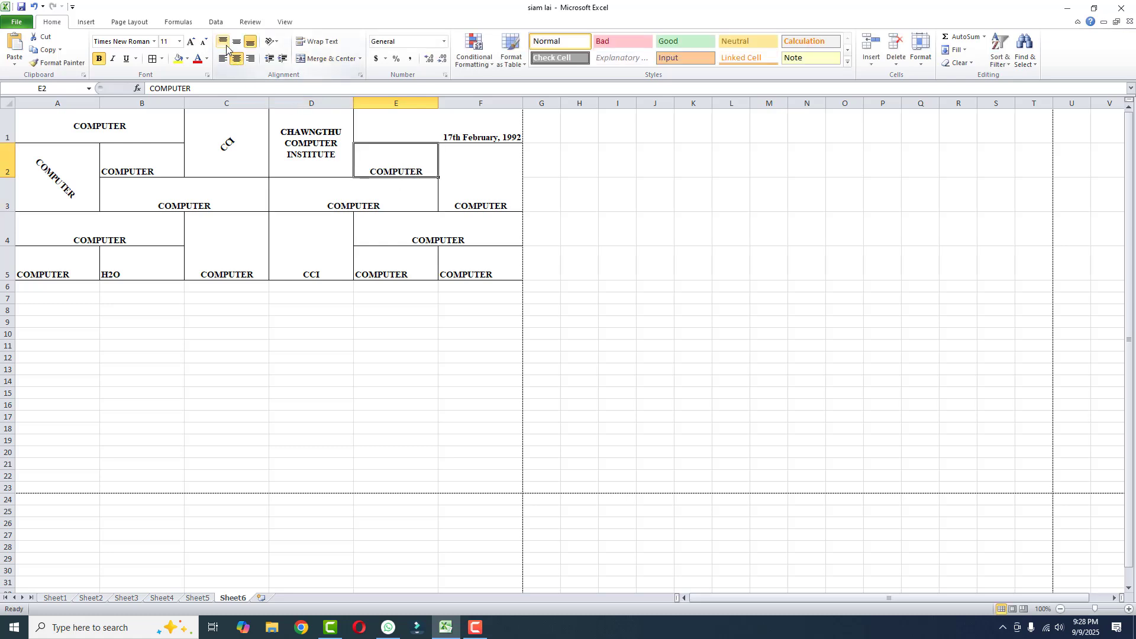
click(225, 42)
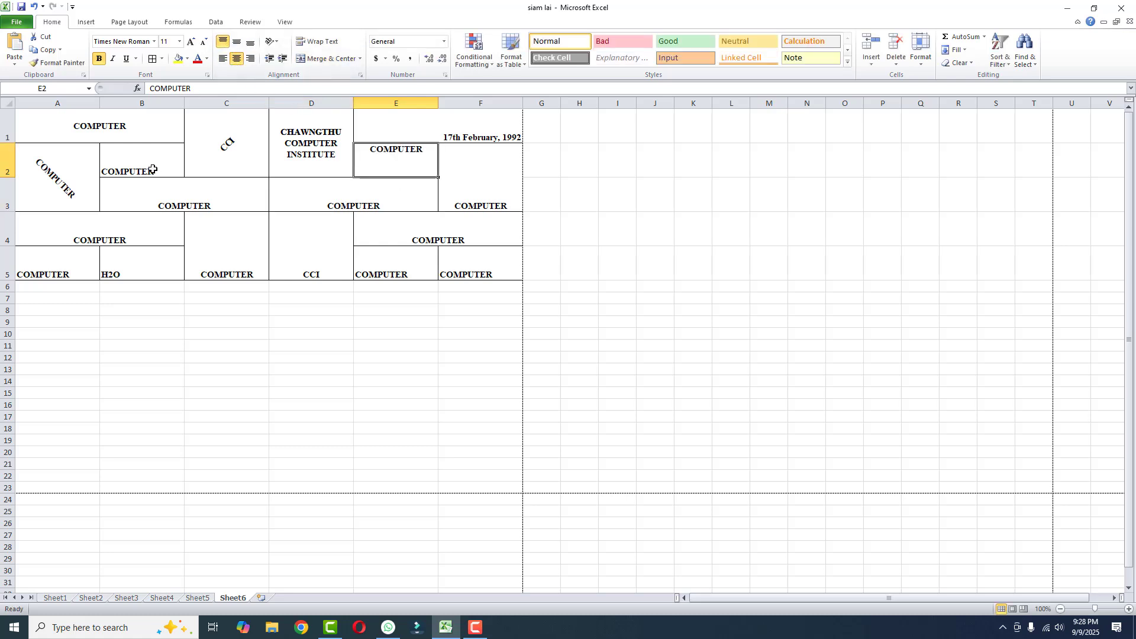
Step: Top-align the text in merged cell B3, and align the text in merged cell D3 to the top and right
click(152, 170)
click(168, 189)
click(224, 42)
click(346, 188)
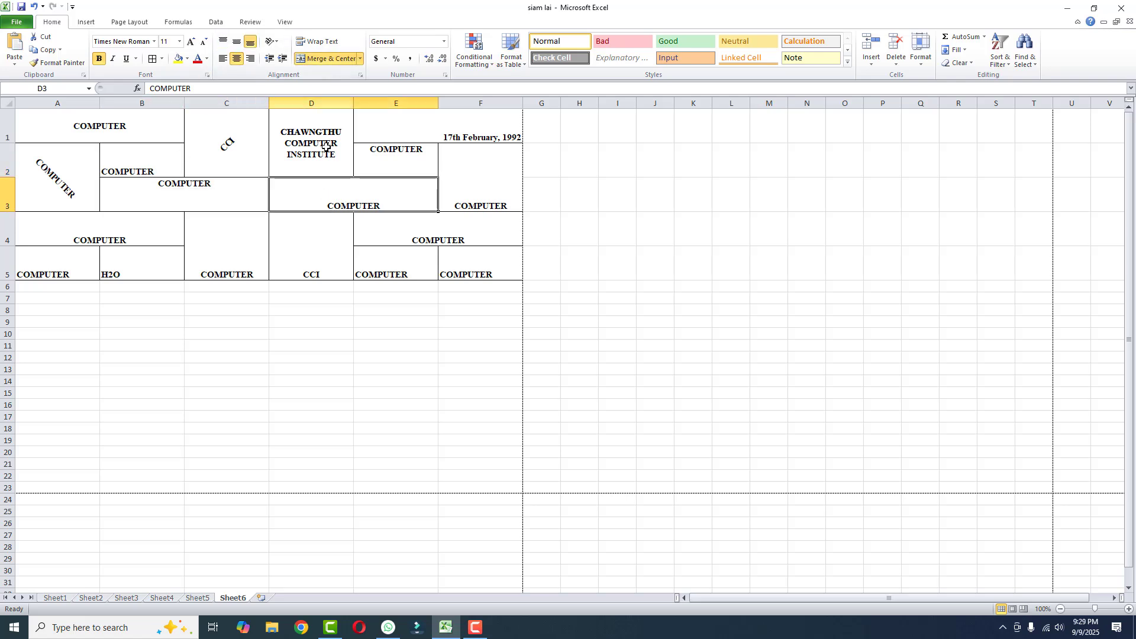
click(250, 59)
click(224, 42)
Step: Rotate the text in merged cell F2 up so it reads from bottom to top
click(468, 178)
click(272, 42)
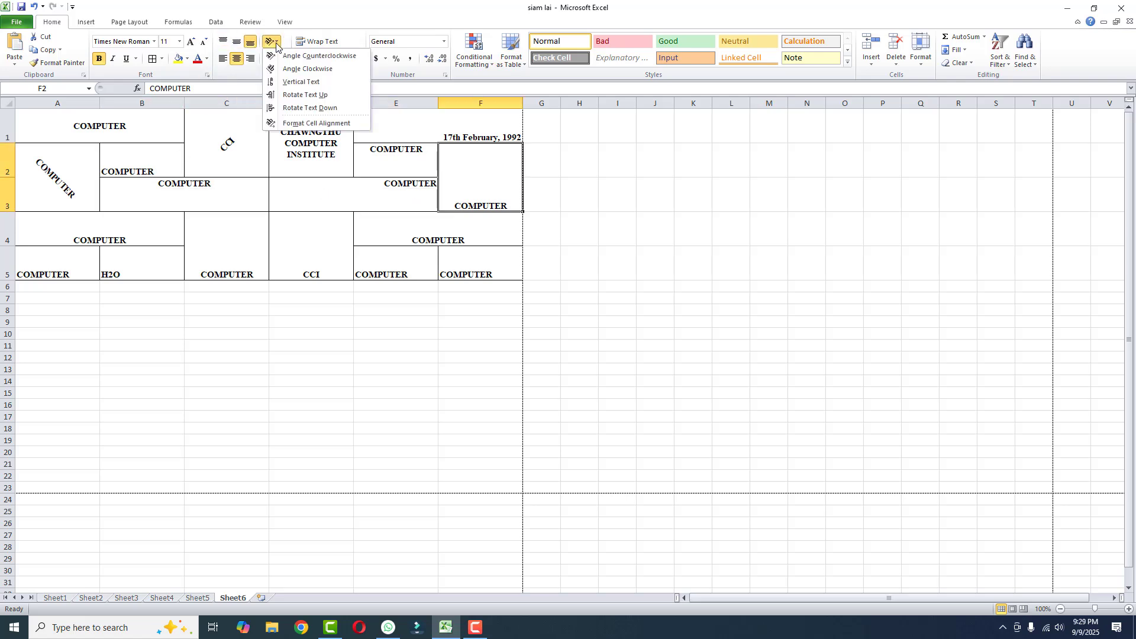
click(297, 87)
Step: Left-align and vertically middle-align the text in merged cell A4, and top-align the text in cell A5
click(84, 223)
click(222, 58)
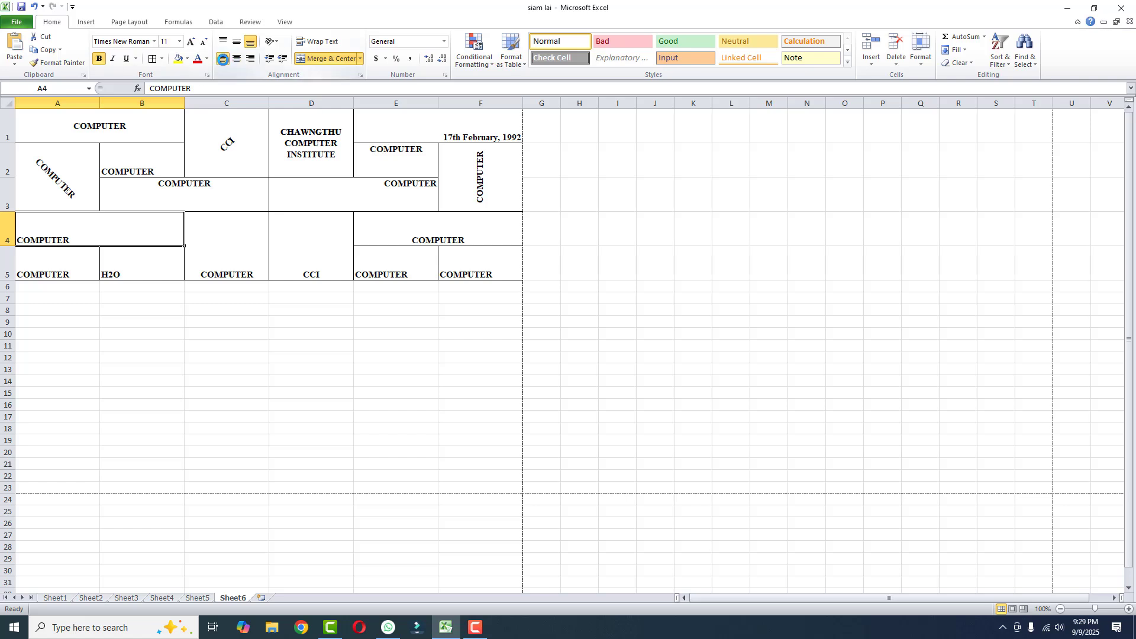
click(237, 41)
click(58, 255)
click(223, 41)
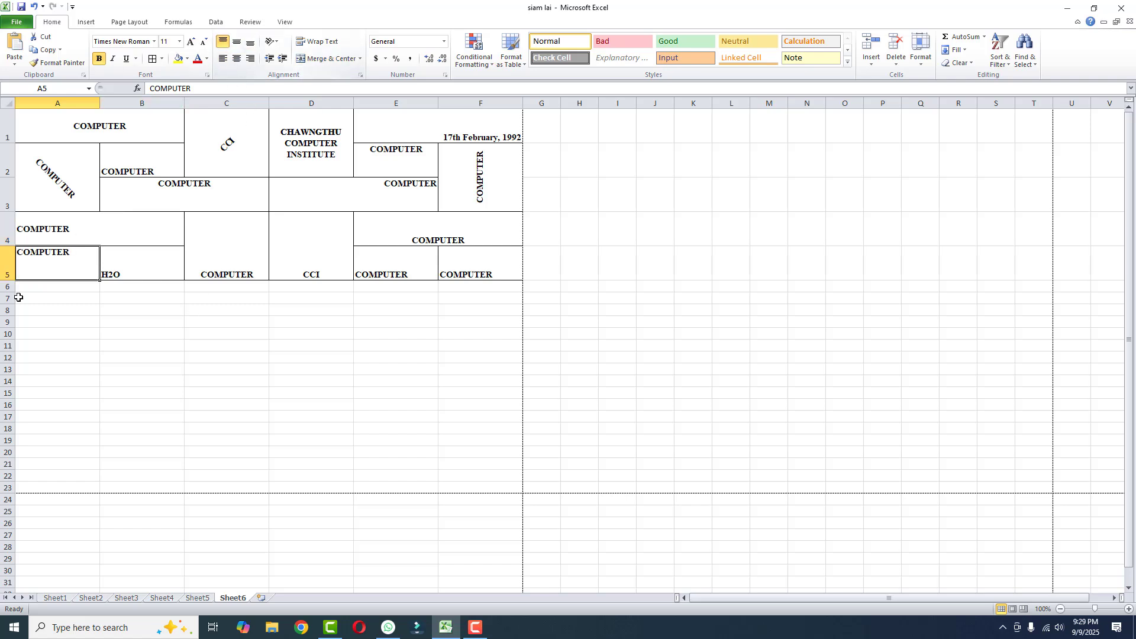
Step: Centre the H2O text in cell B5 both horizontally and vertically
click(142, 263)
click(236, 59)
click(237, 42)
Step: Rotate the text in merged cell C4 down, and set CCI in merged cell D4 as vertical text, middle-aligned
click(226, 246)
click(272, 42)
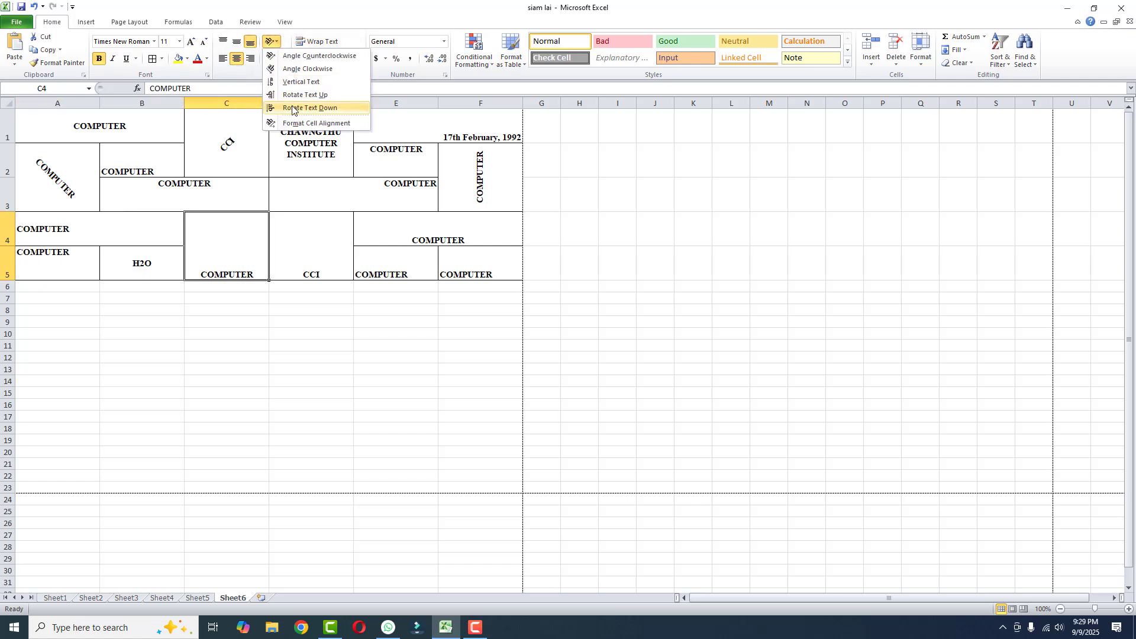
click(293, 108)
click(311, 246)
click(272, 42)
click(296, 83)
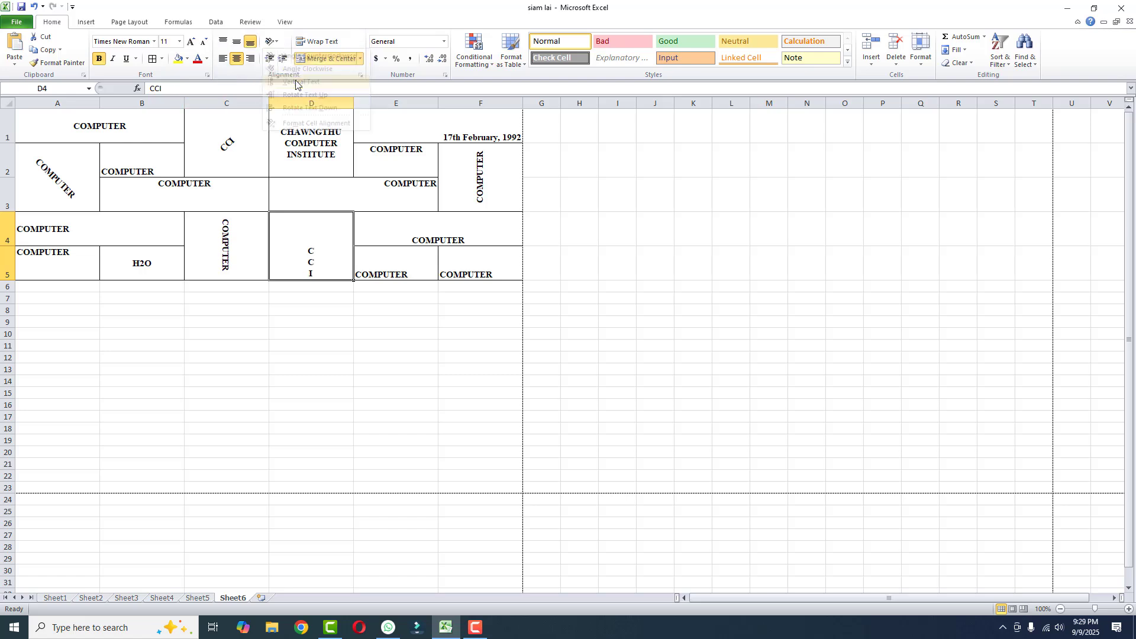
click(237, 42)
Step: Right-align cell E5, centre cell F5 horizontally, and right-align and vertically middle-align merged cell E4
click(390, 260)
click(251, 58)
click(472, 256)
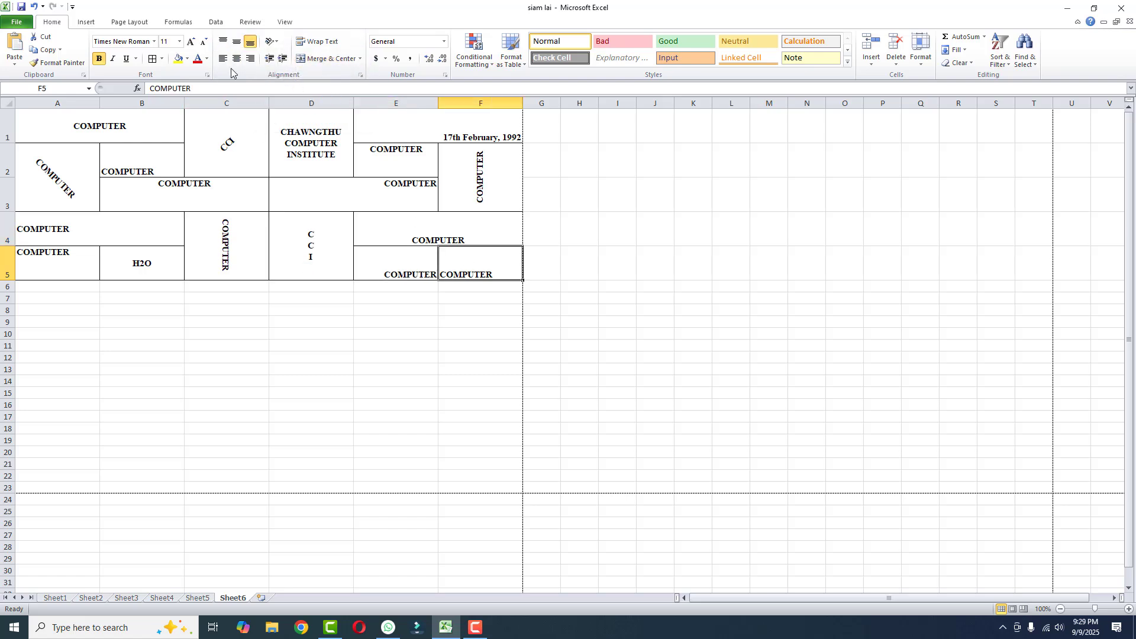
click(237, 58)
click(441, 229)
click(251, 58)
click(236, 42)
click(398, 429)
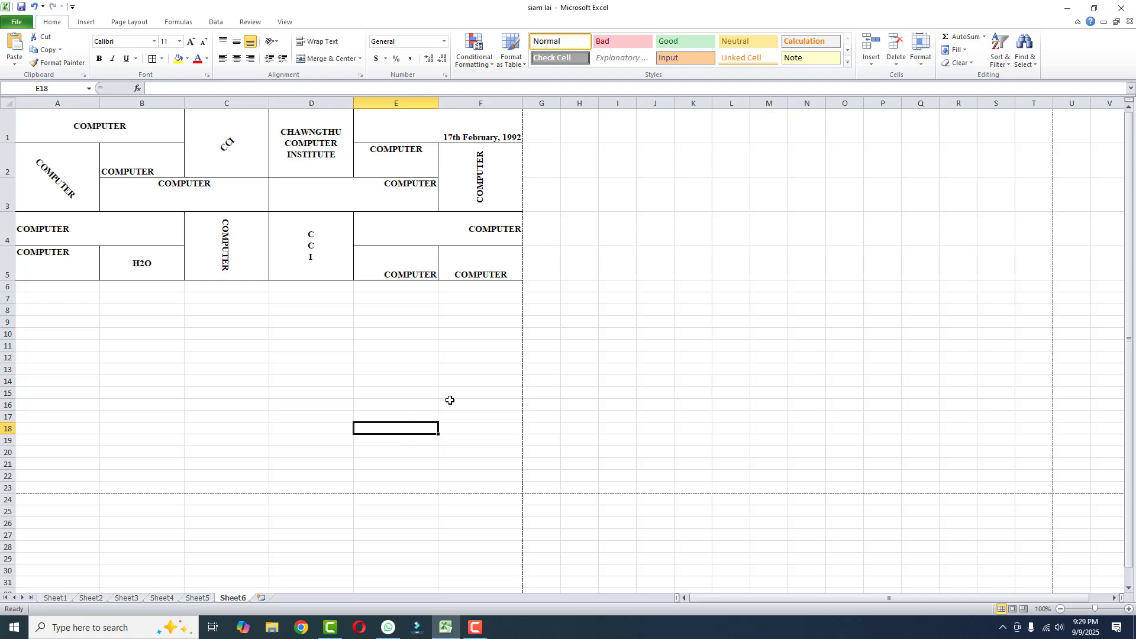
Step: Fill merged cell A2 with the standard light green colour
click(80, 182)
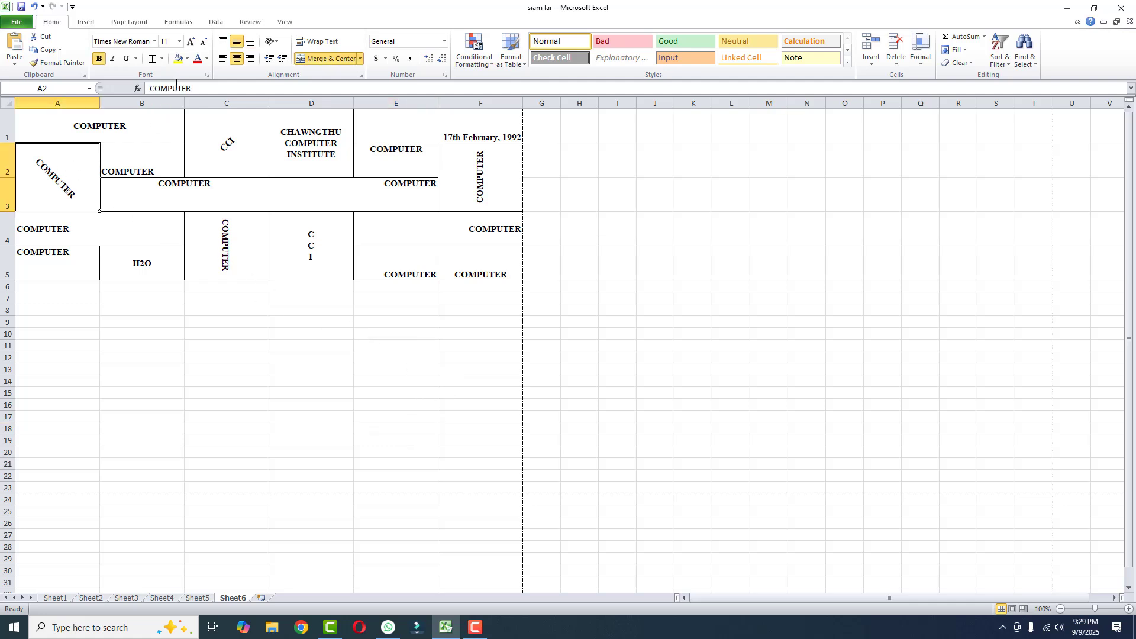
click(188, 62)
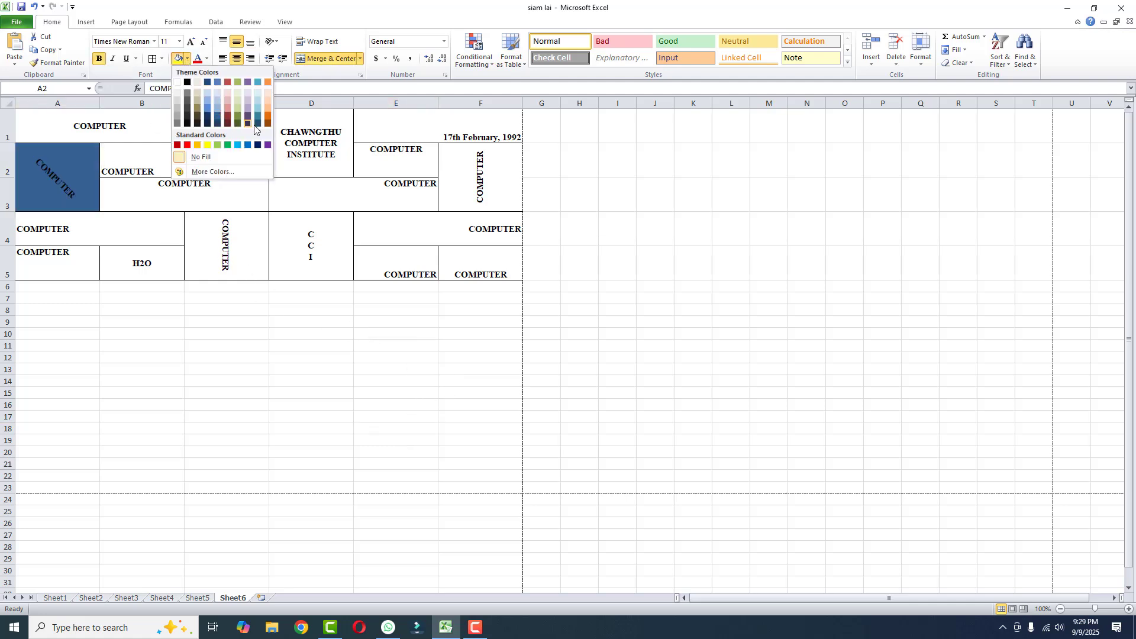
click(218, 146)
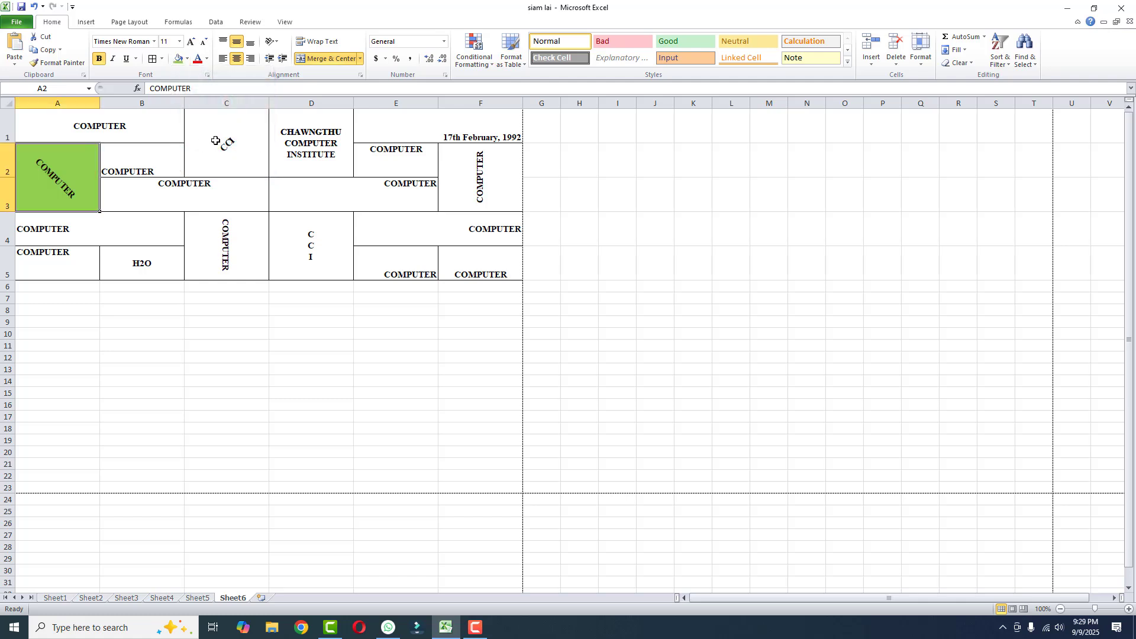
Step: Fill merged cell C1 with medium grey and merged cell D1 with light orange
click(223, 142)
click(178, 59)
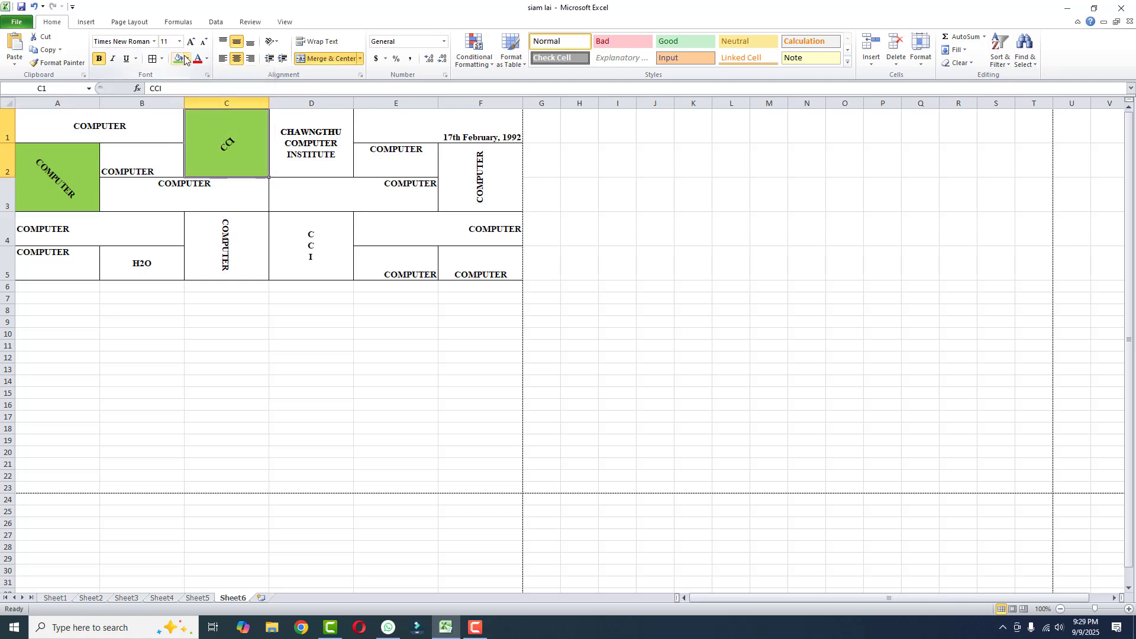
click(186, 59)
click(310, 145)
click(185, 59)
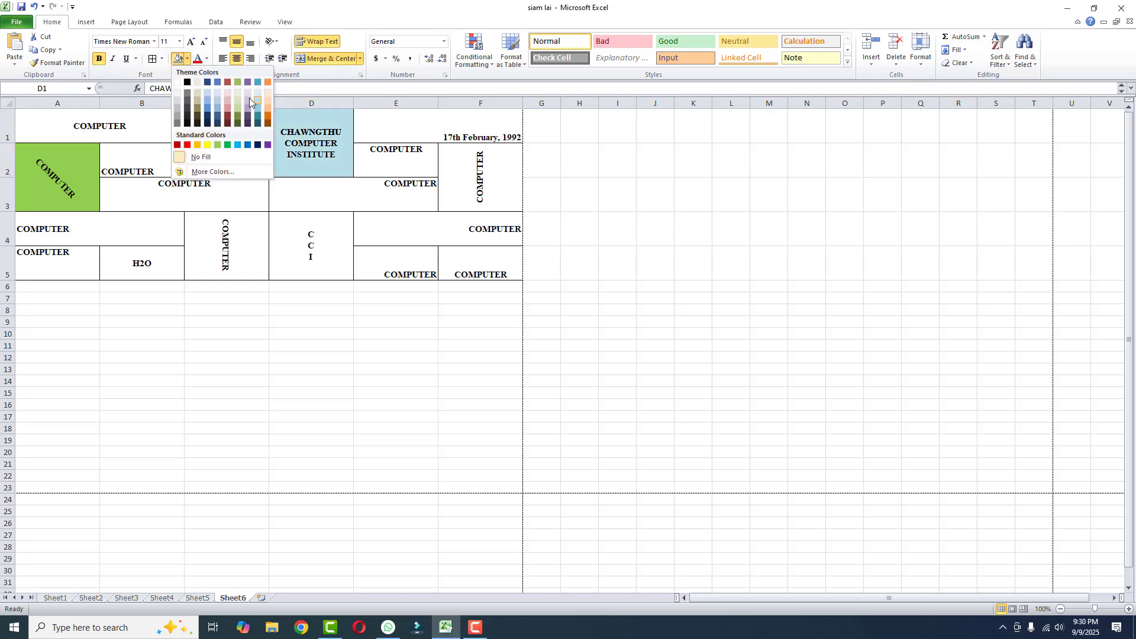
click(268, 107)
Step: Fill merged cell B3 with light blue and merged cell D3 with dark olive green
click(185, 195)
click(187, 59)
click(218, 107)
click(314, 189)
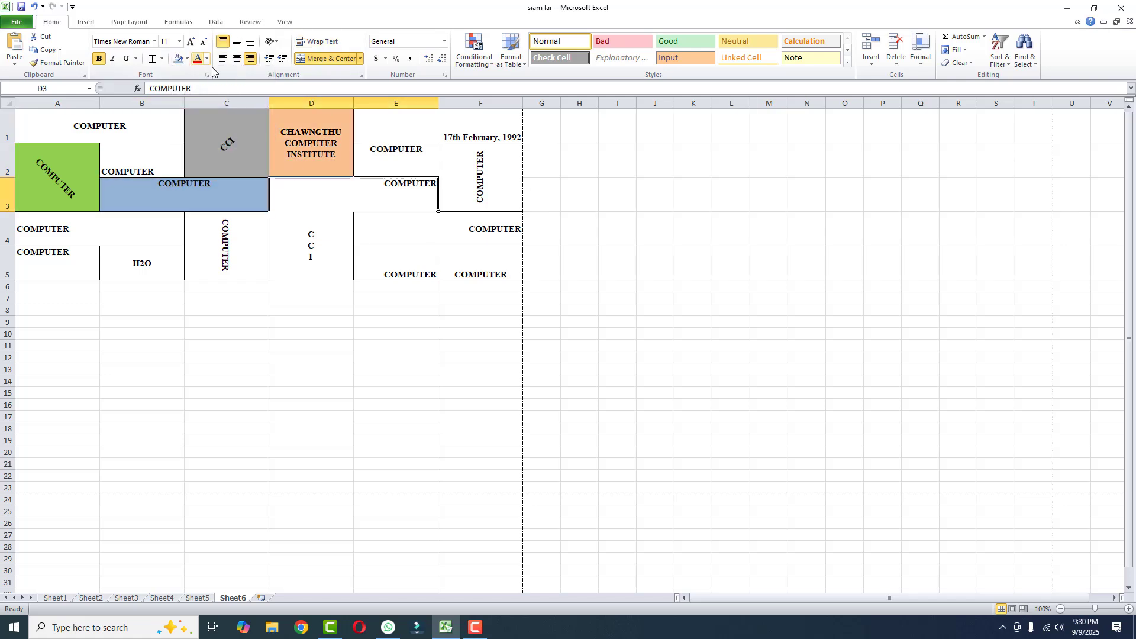
click(187, 59)
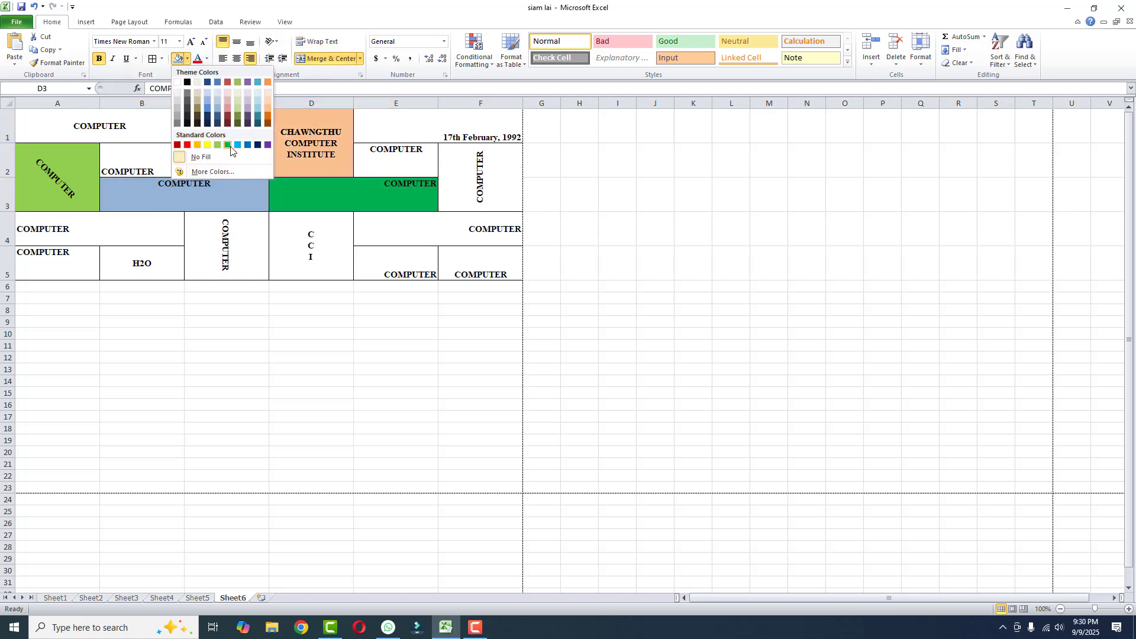
click(237, 116)
Step: Fill merged cell F2 with medium grey and merged cell D4 with tan
click(481, 177)
click(187, 59)
click(177, 116)
click(289, 225)
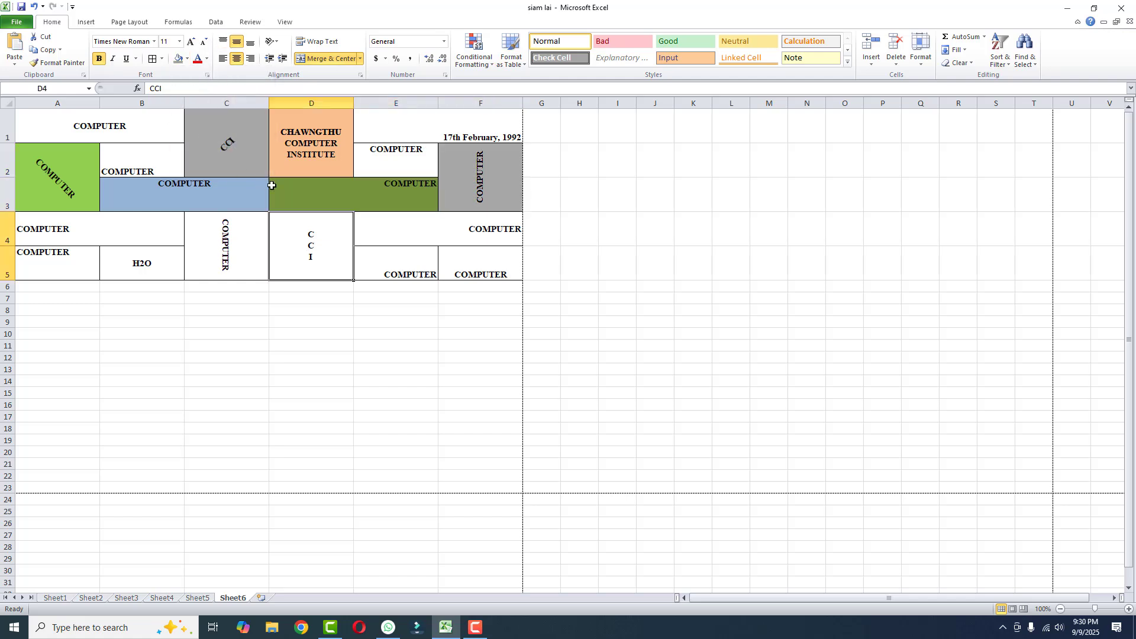
click(187, 60)
click(197, 115)
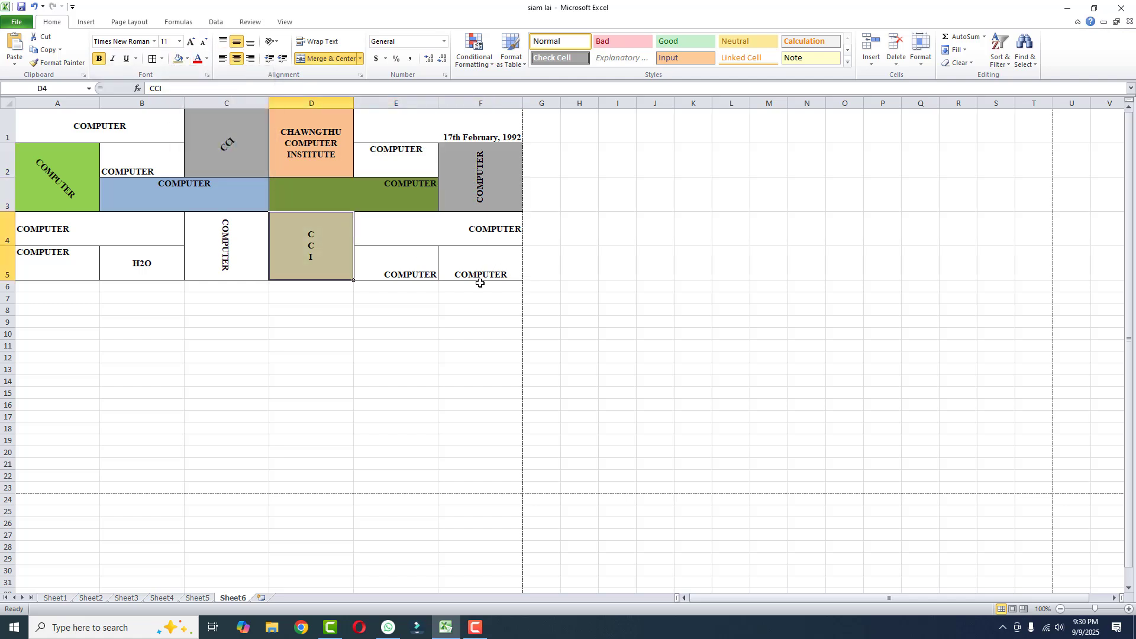
Step: Set the font colour to white in merged cells C1 and F2 and to red in merged cell B3
click(248, 152)
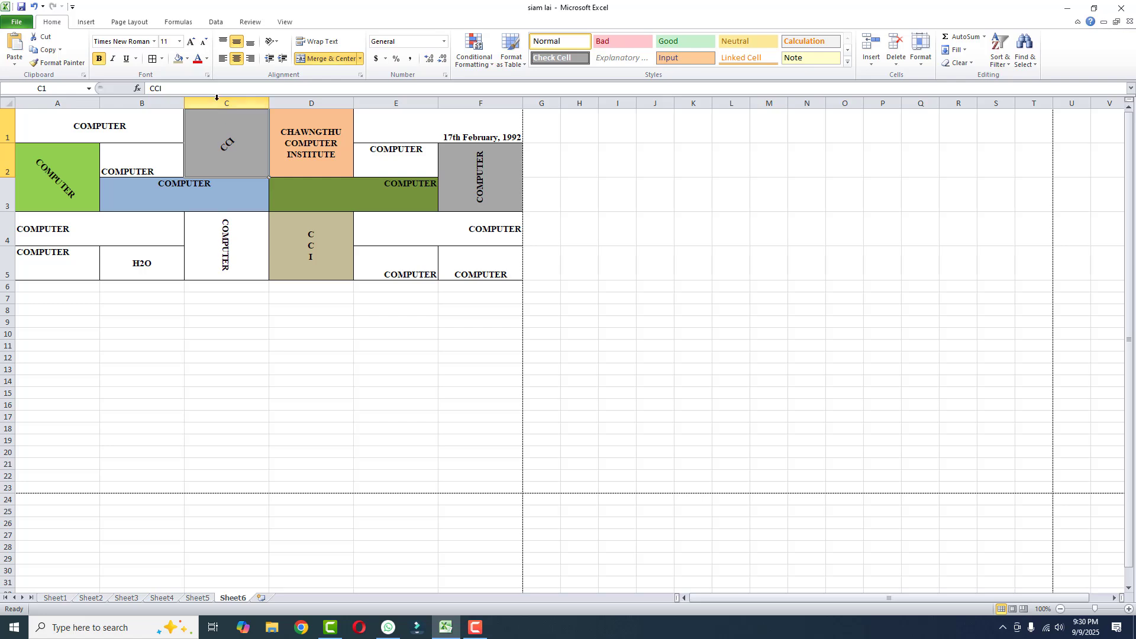
click(208, 59)
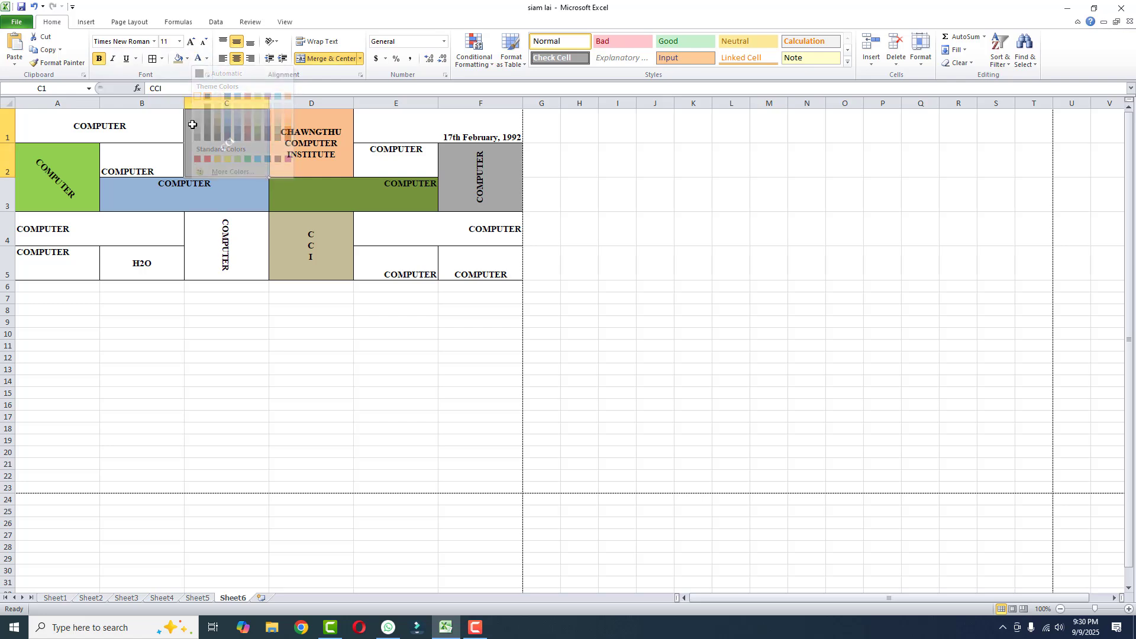
click(197, 96)
click(185, 196)
click(206, 59)
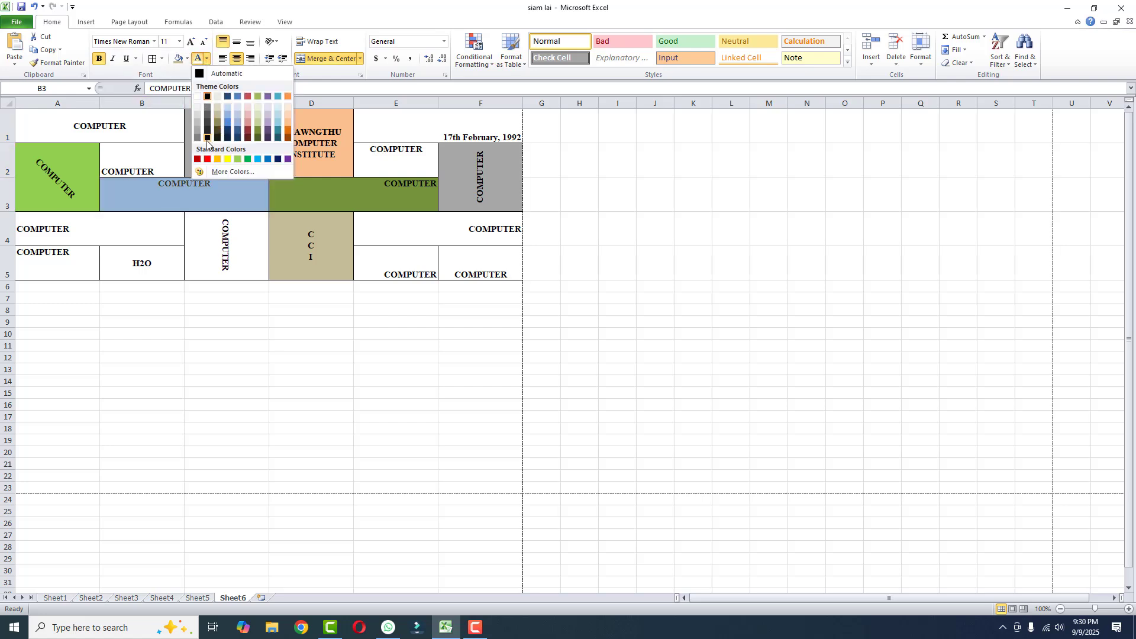
click(208, 172)
click(483, 189)
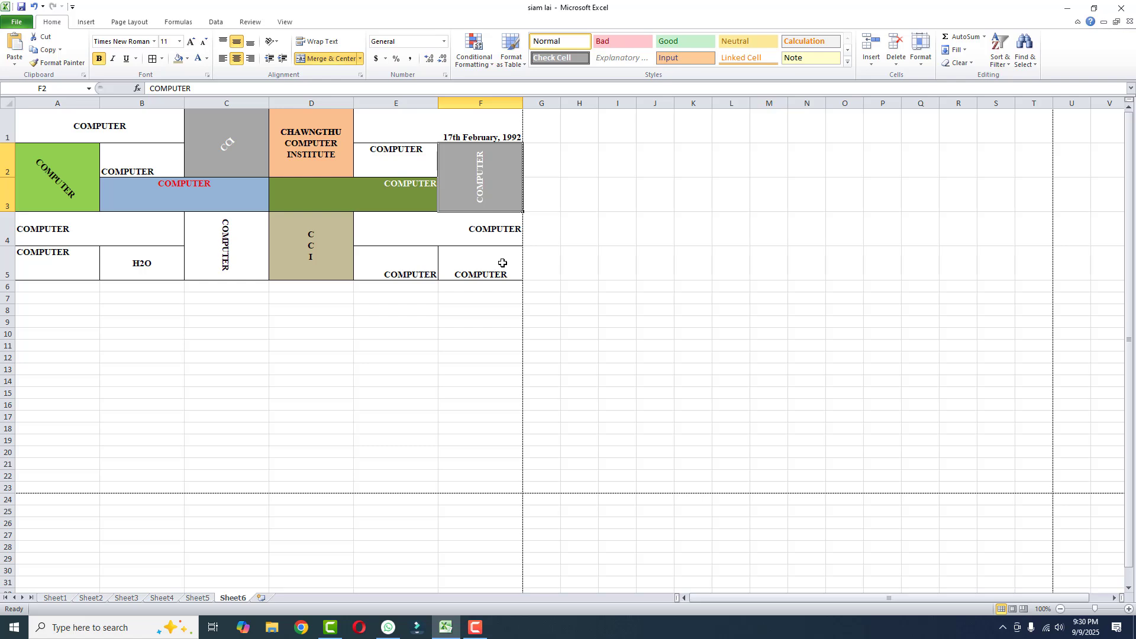
Step: Give cell A5 red borders on all four sides, using a slanted dash-dot line along the top edge
click(30, 260)
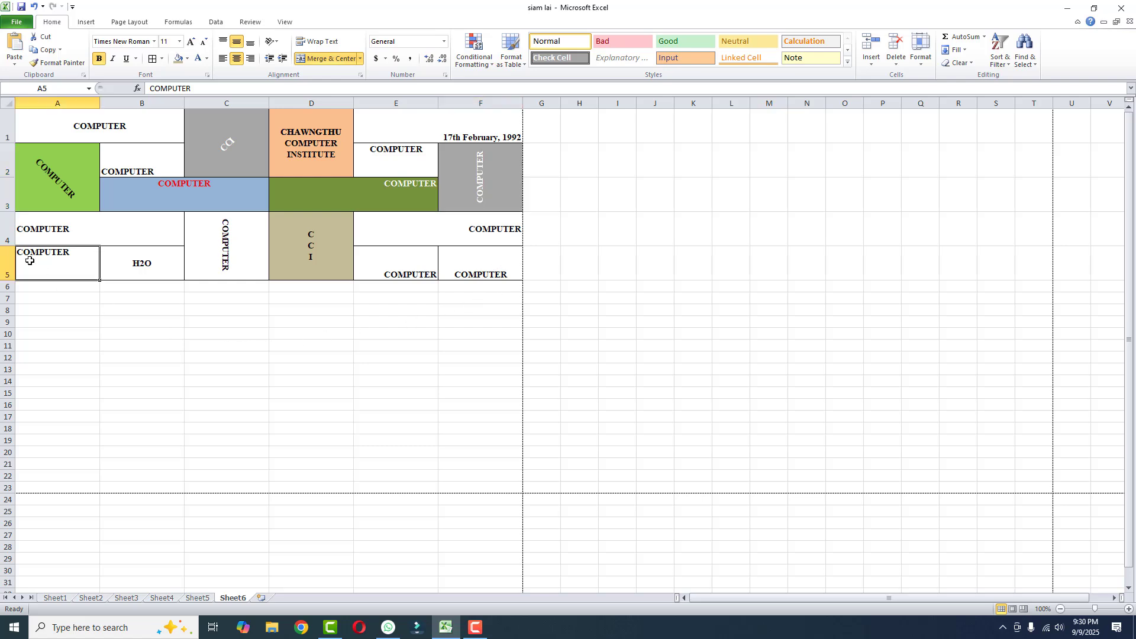
click(161, 60)
click(219, 339)
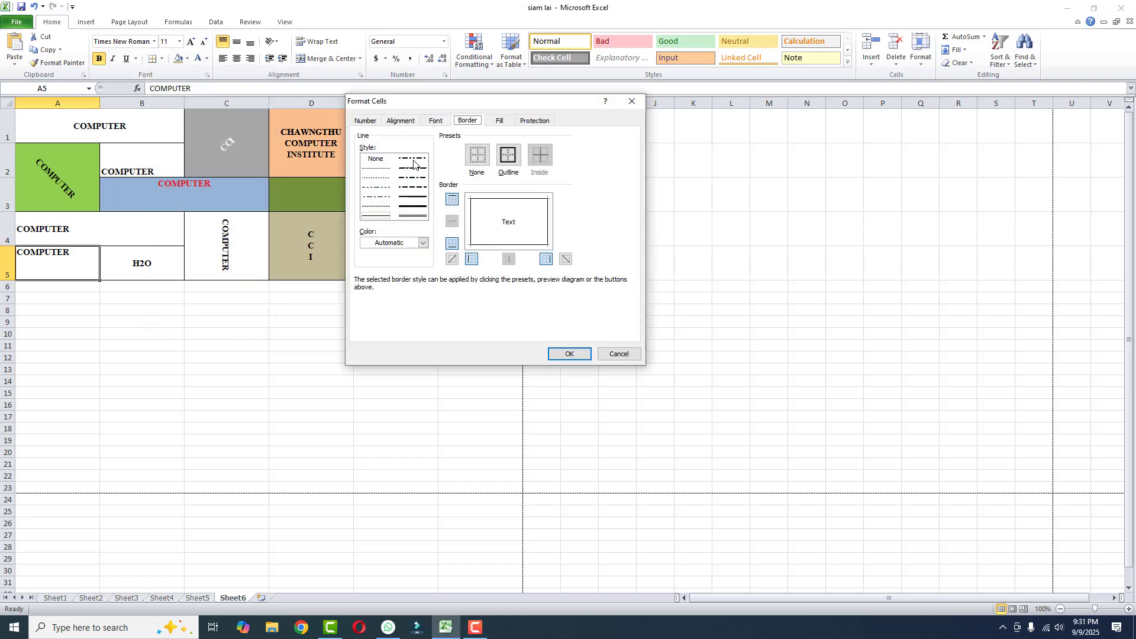
click(412, 169)
click(423, 243)
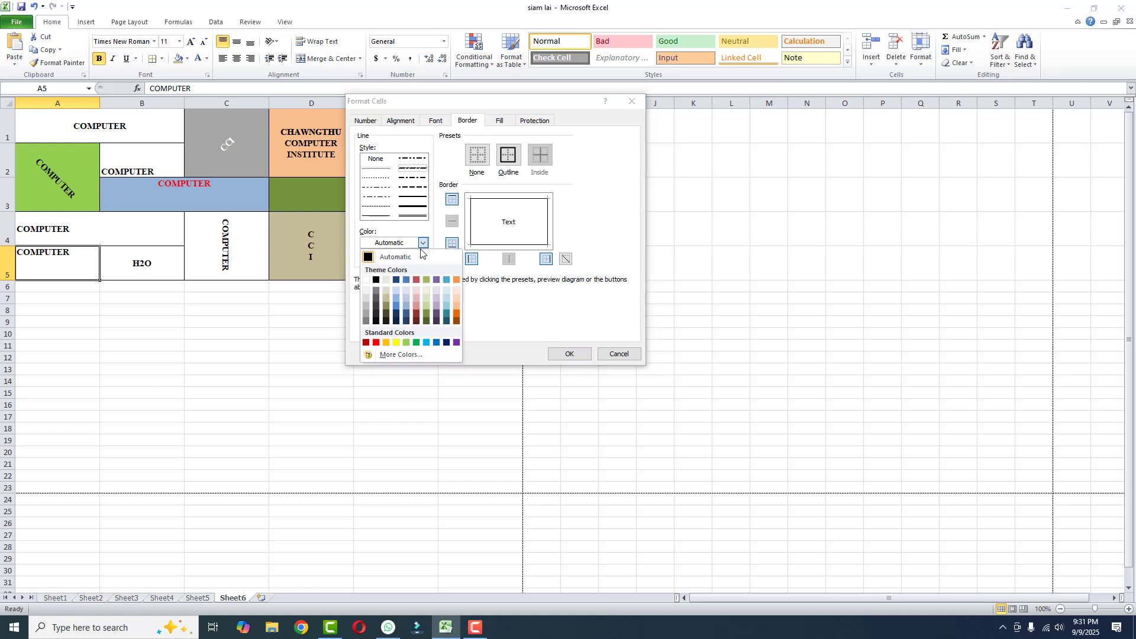
click(376, 343)
click(502, 199)
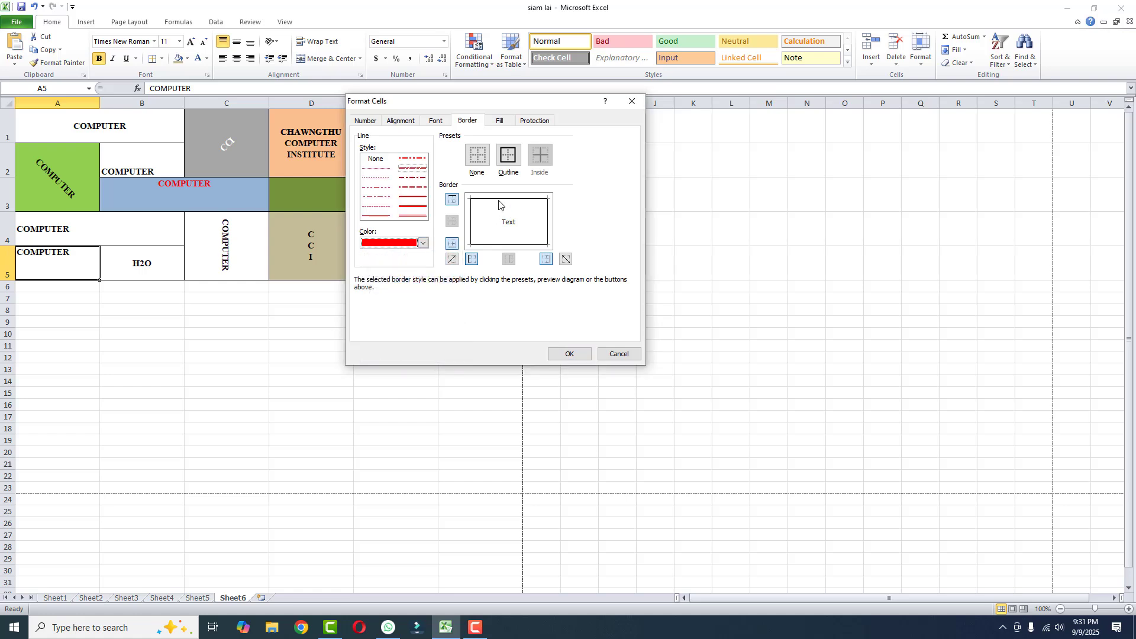
click(547, 222)
click(508, 245)
click(569, 354)
Step: Apply a thick black outline to merged cell C4
click(227, 246)
click(152, 59)
click(419, 207)
click(518, 245)
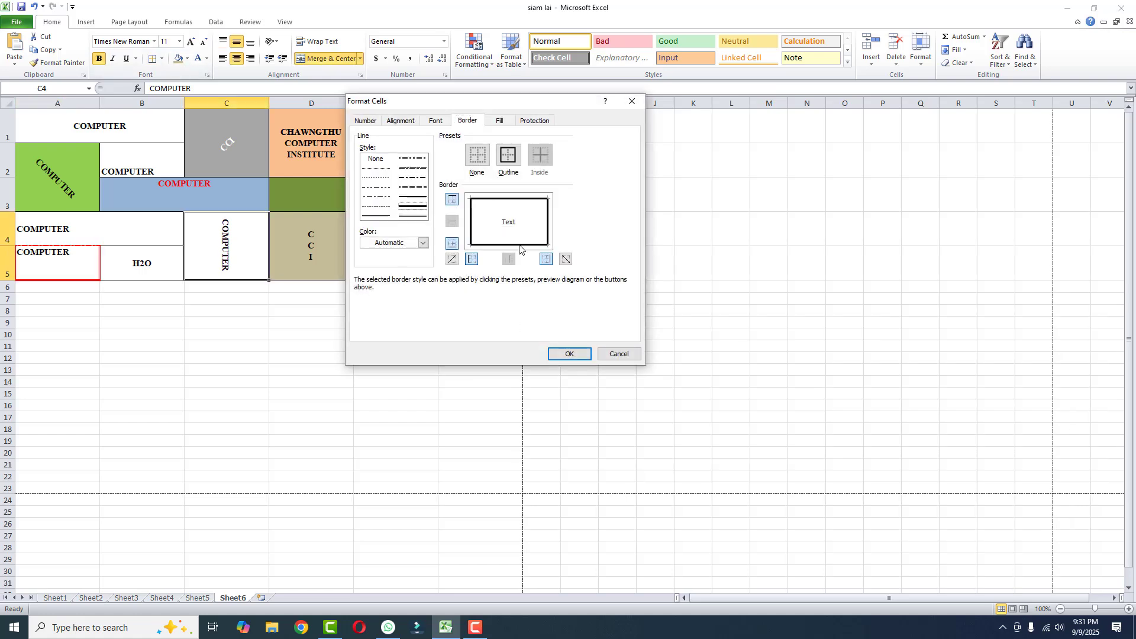
click(569, 354)
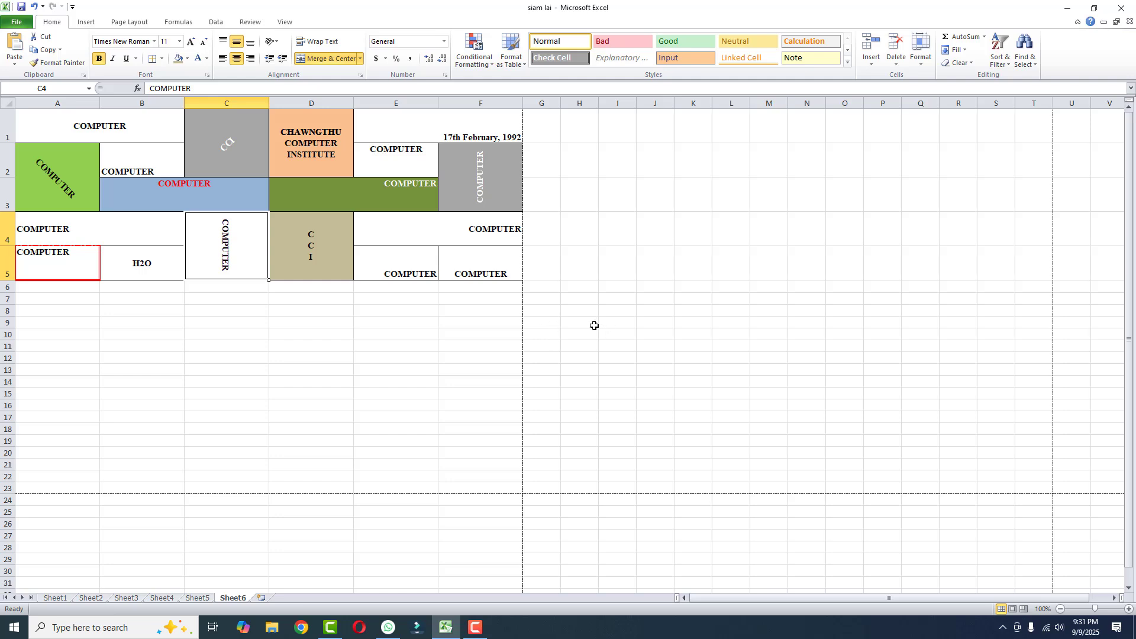
click(373, 390)
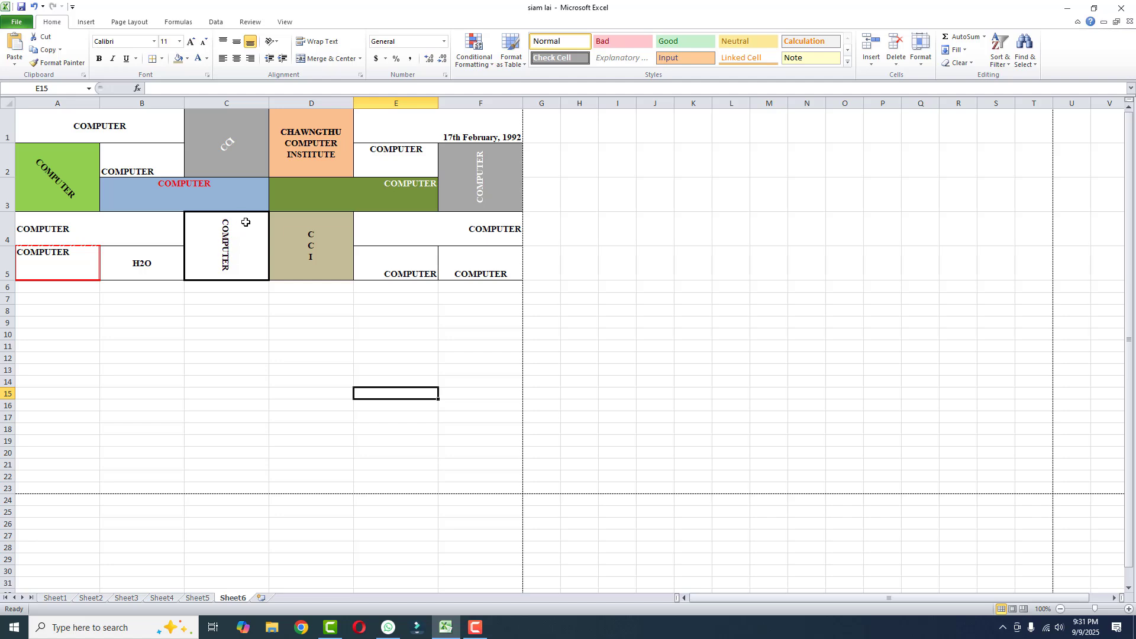
Step: Set the font of merged cell A1 to Tahoma and make its text italic
click(101, 128)
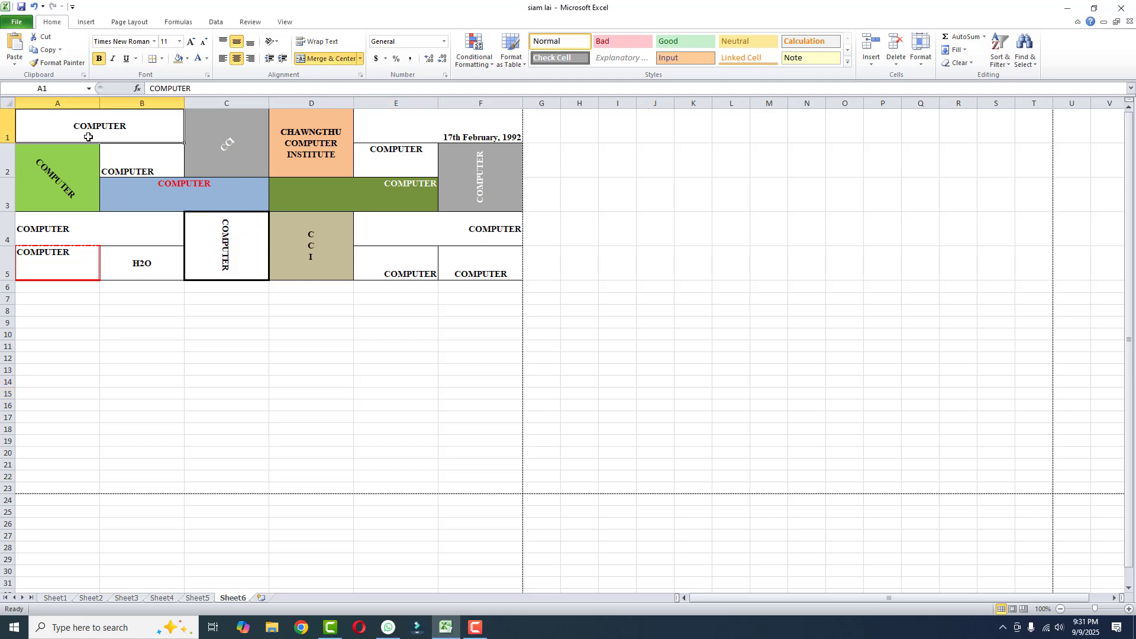
click(135, 42)
text(Tah)
key(Return)
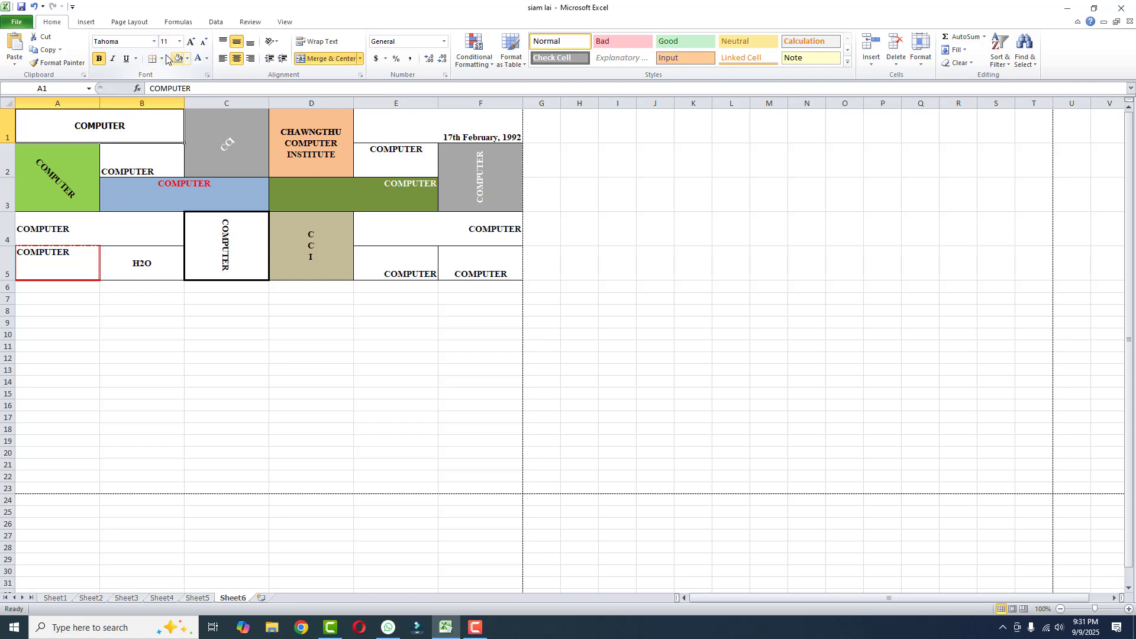
click(114, 59)
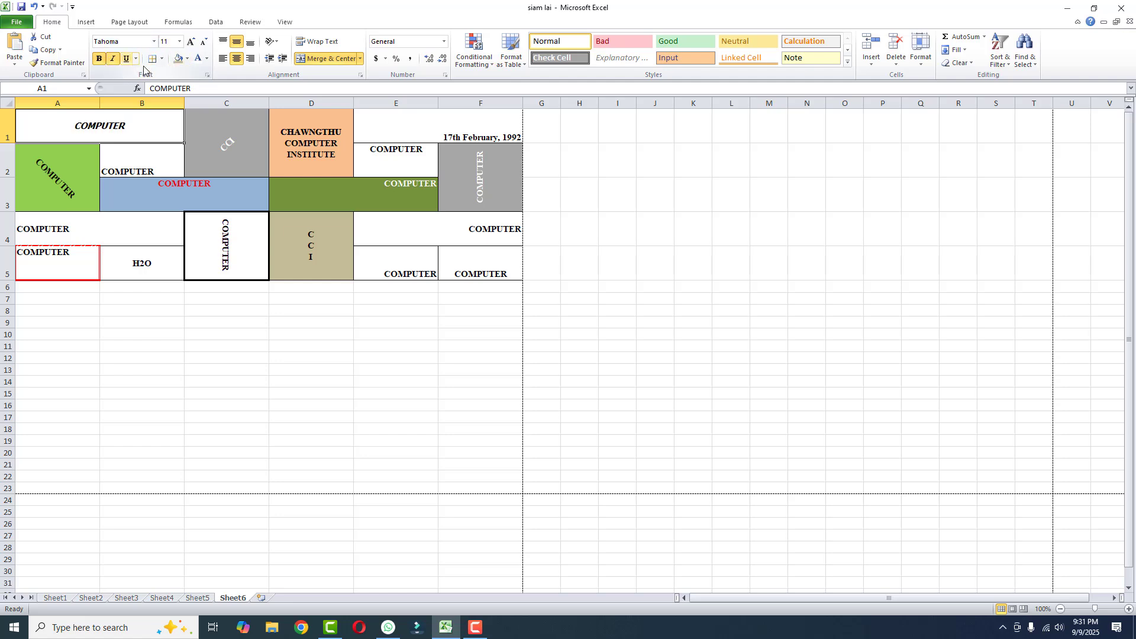
Step: Apply strikethrough to the text in merged cell A1
click(207, 76)
click(388, 245)
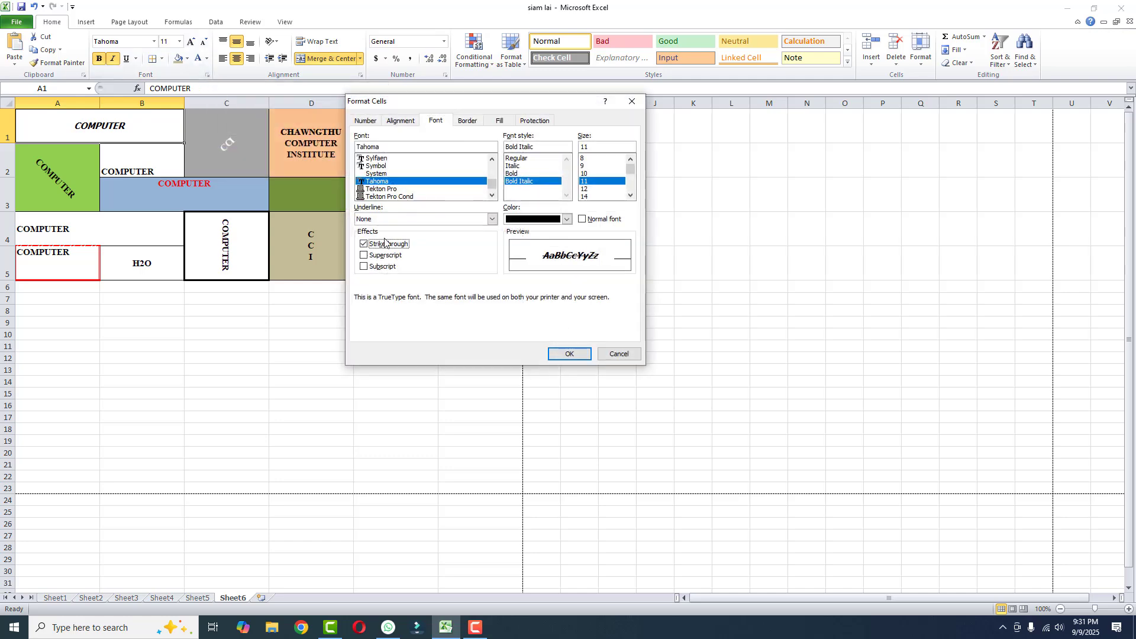
click(569, 354)
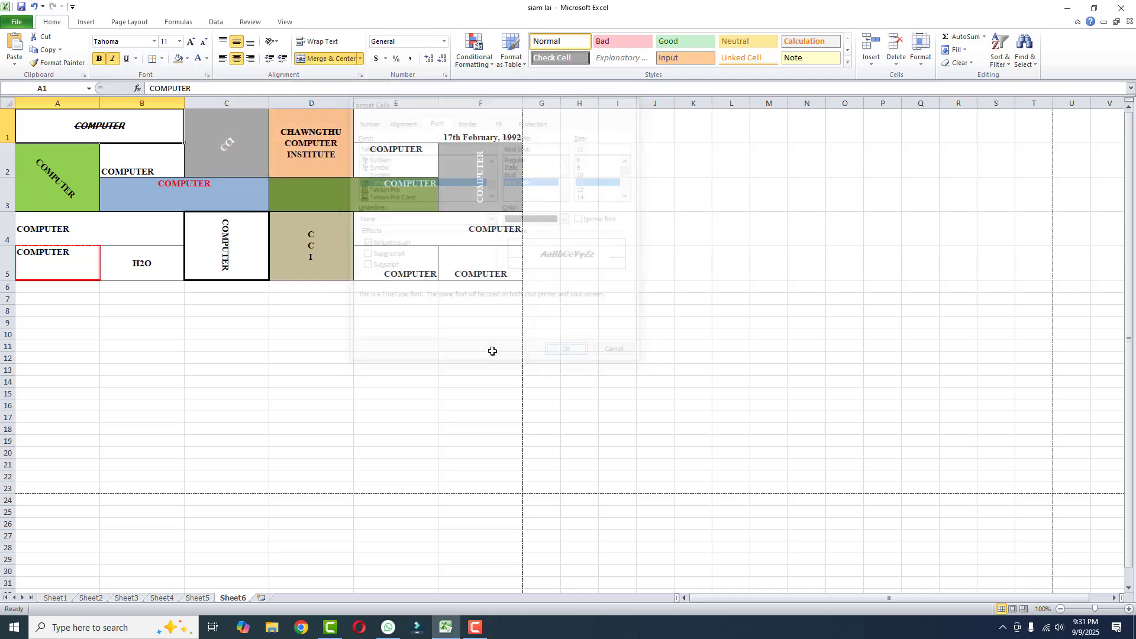
Step: Format the "th" of "17th February, 1992" in merged cell E1 as superscript
click(459, 137)
double_click(460, 137)
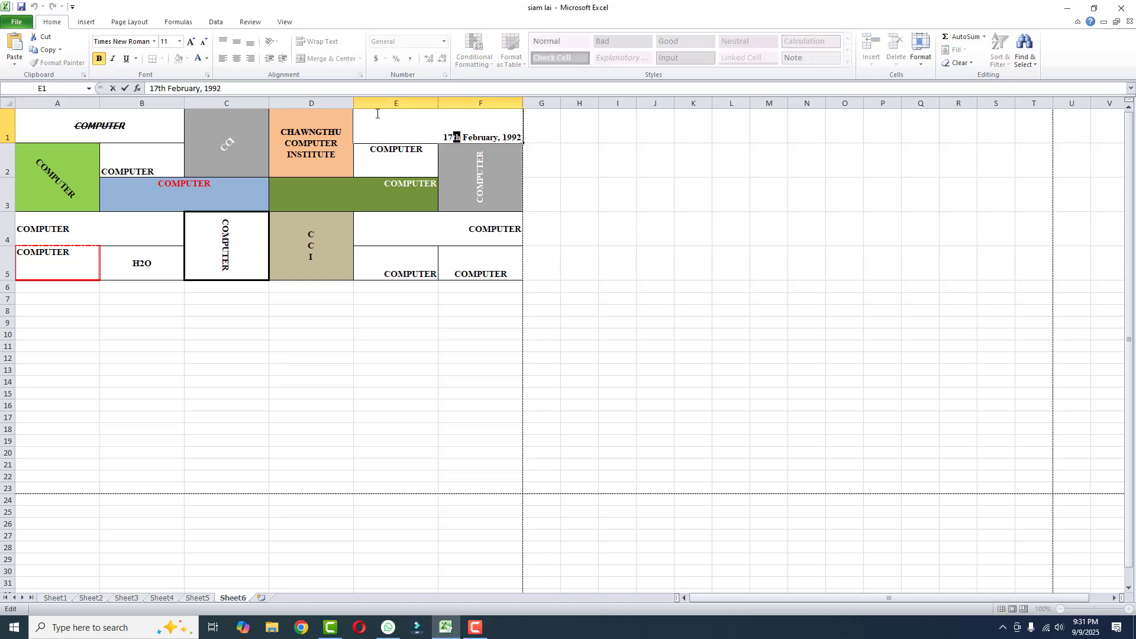
click(208, 75)
click(393, 257)
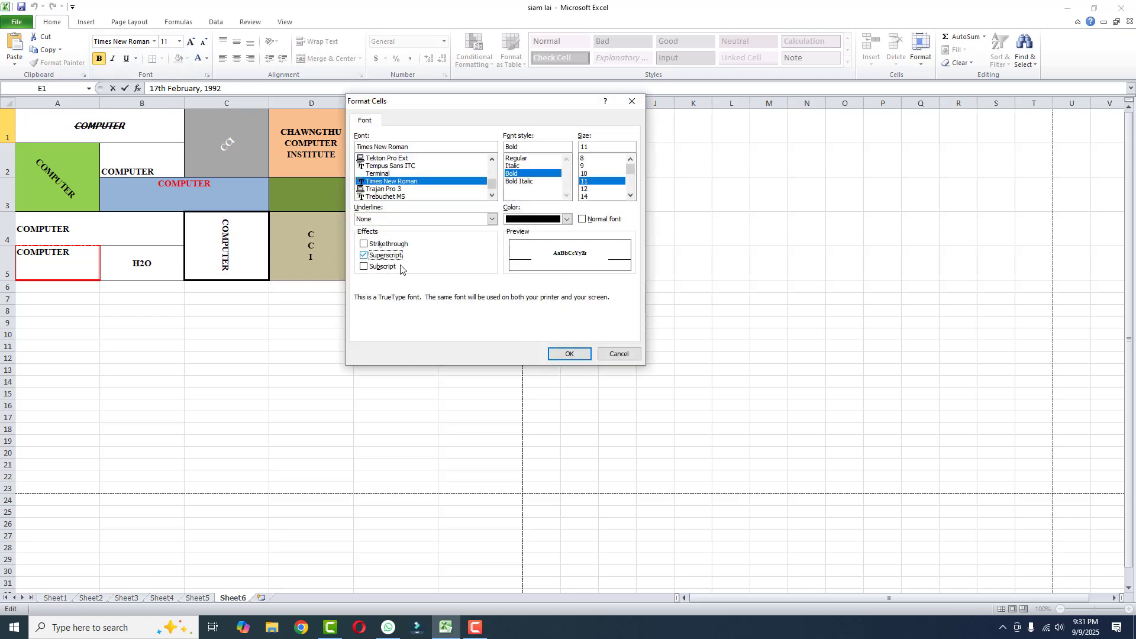
click(569, 354)
Step: Format the 2 of "H2O" in cell B5 as subscript
click(142, 264)
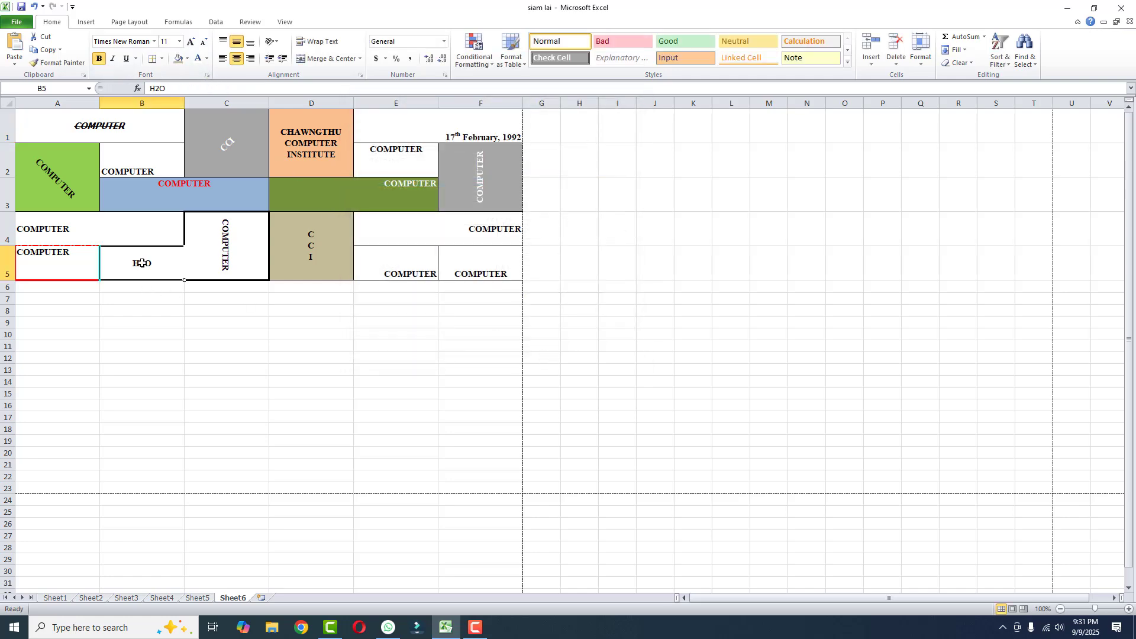
double_click(144, 265)
drag(145, 266, 139, 265)
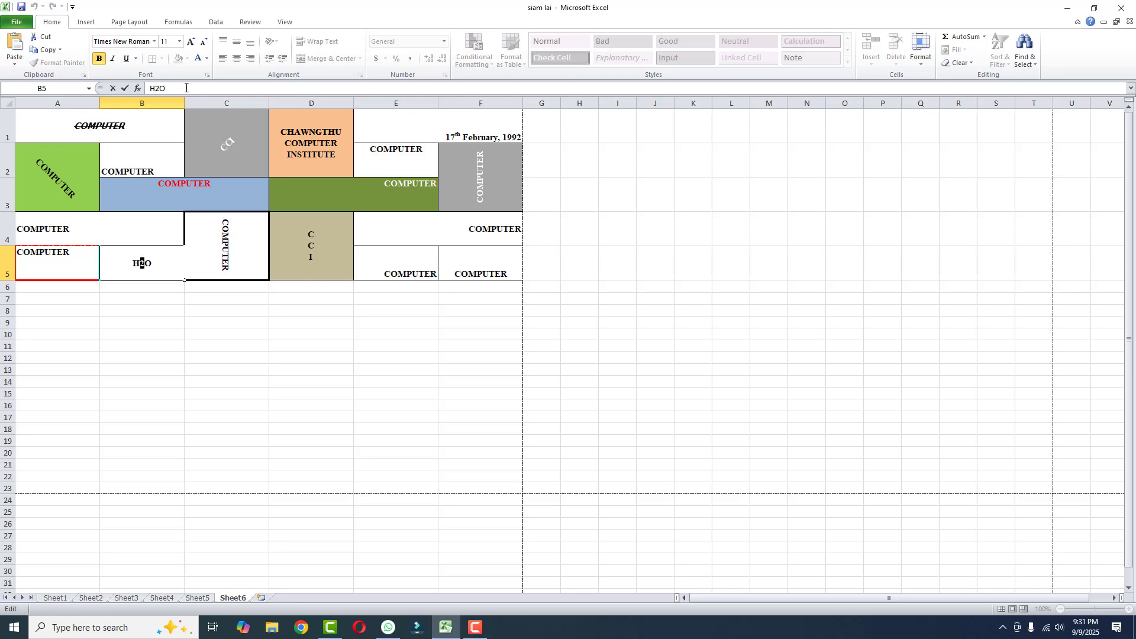
click(208, 76)
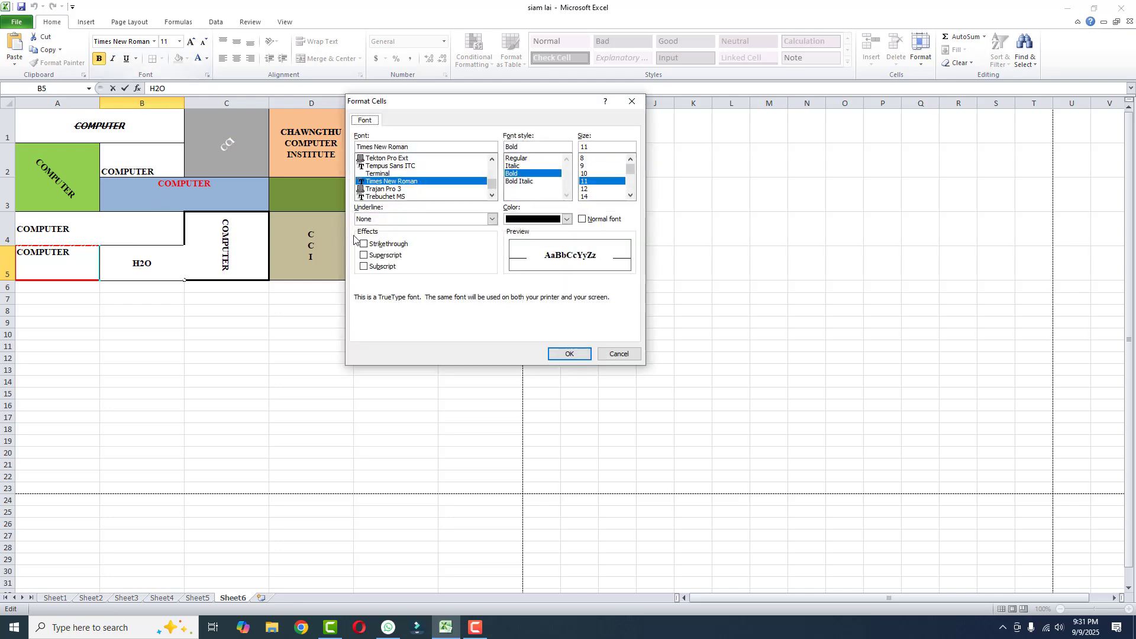
click(389, 267)
click(569, 354)
Step: Set the font of merged cell B3 to Orator Std
click(181, 199)
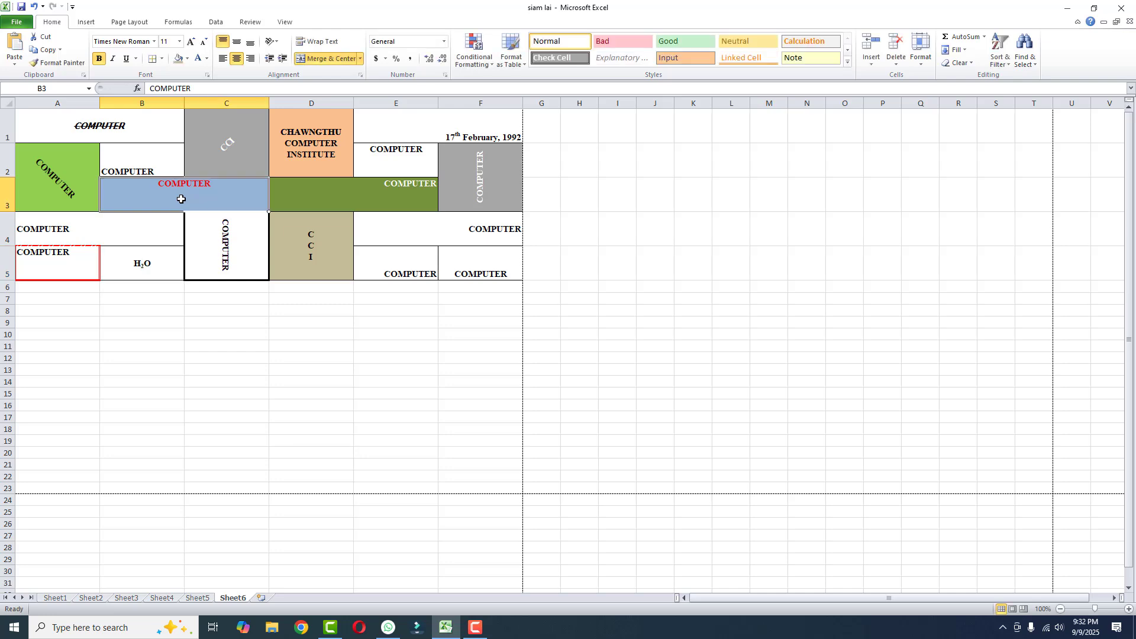
click(121, 39)
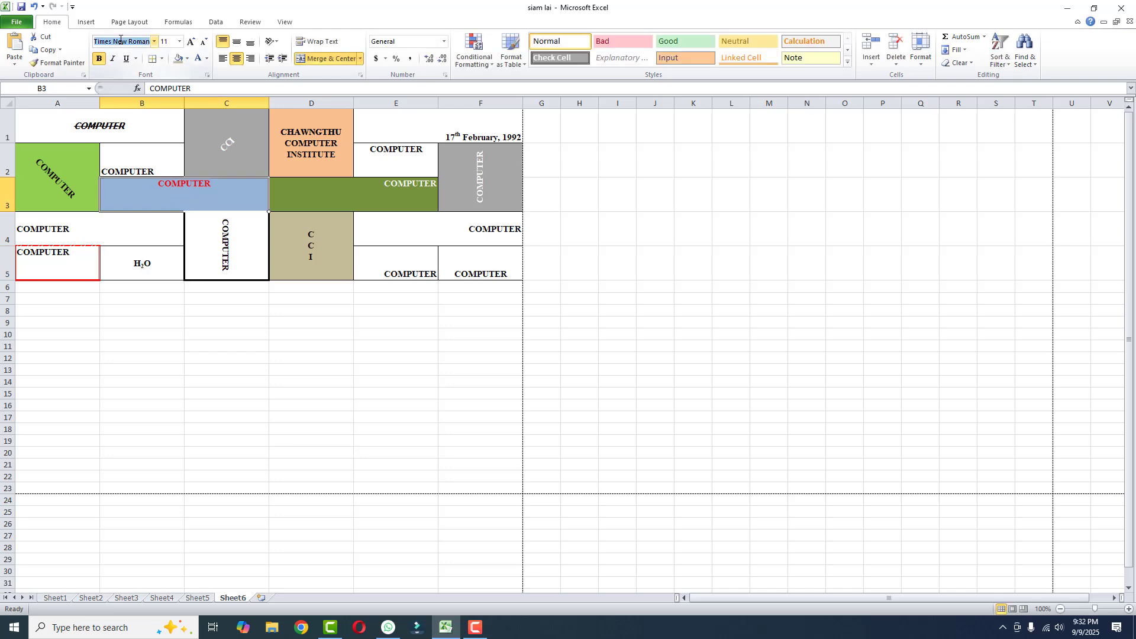
text(Orator Std)
key(Return)
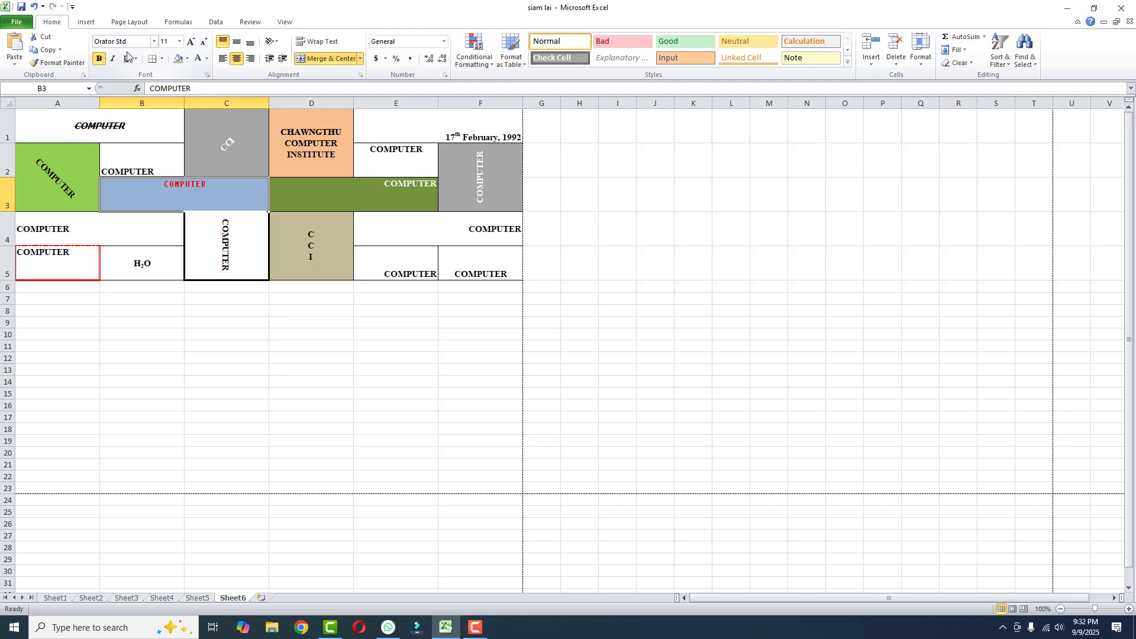
Step: Set the font of merged cell E4 to Segoe Script
click(450, 232)
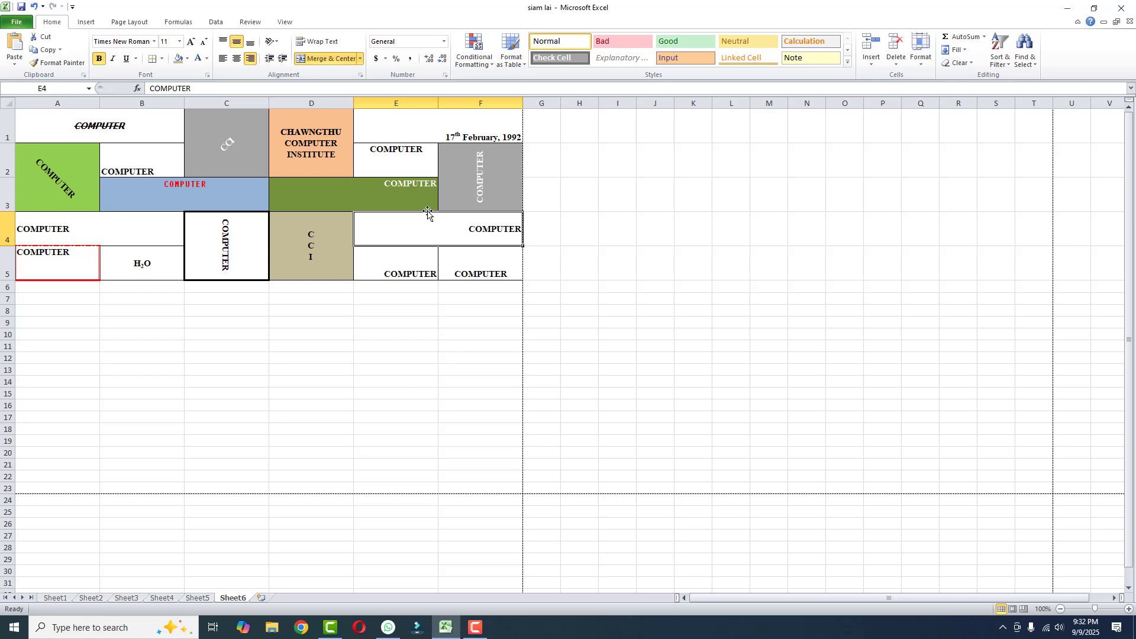
click(125, 39)
text(S)
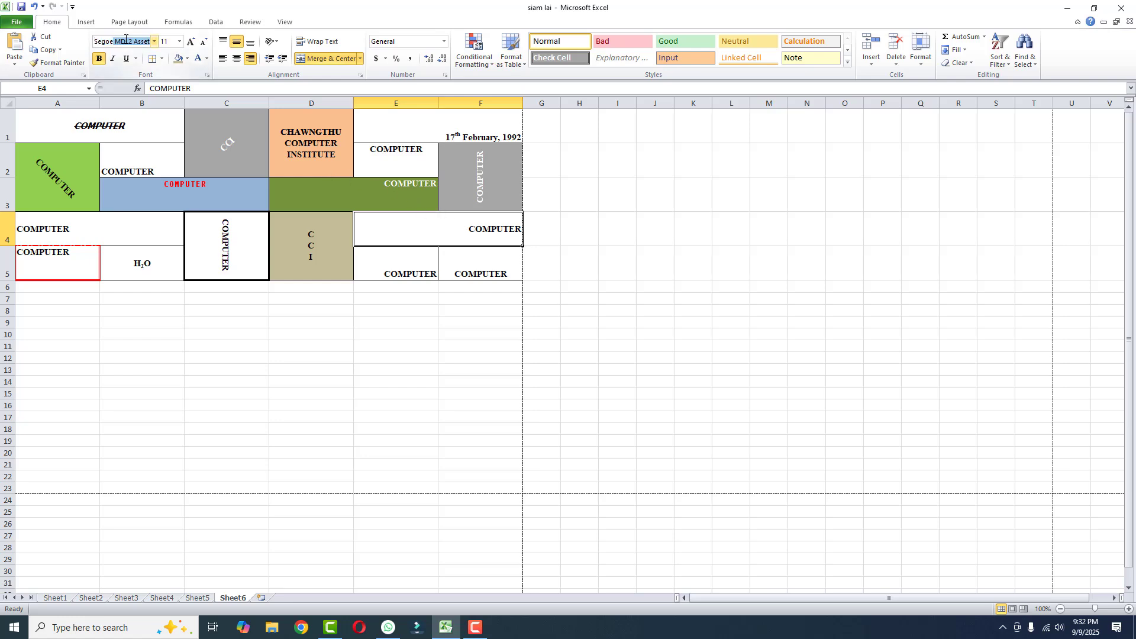
text(egoe Scr)
key(Return)
Step: Set the font of cell E5 to Tahoma
click(381, 260)
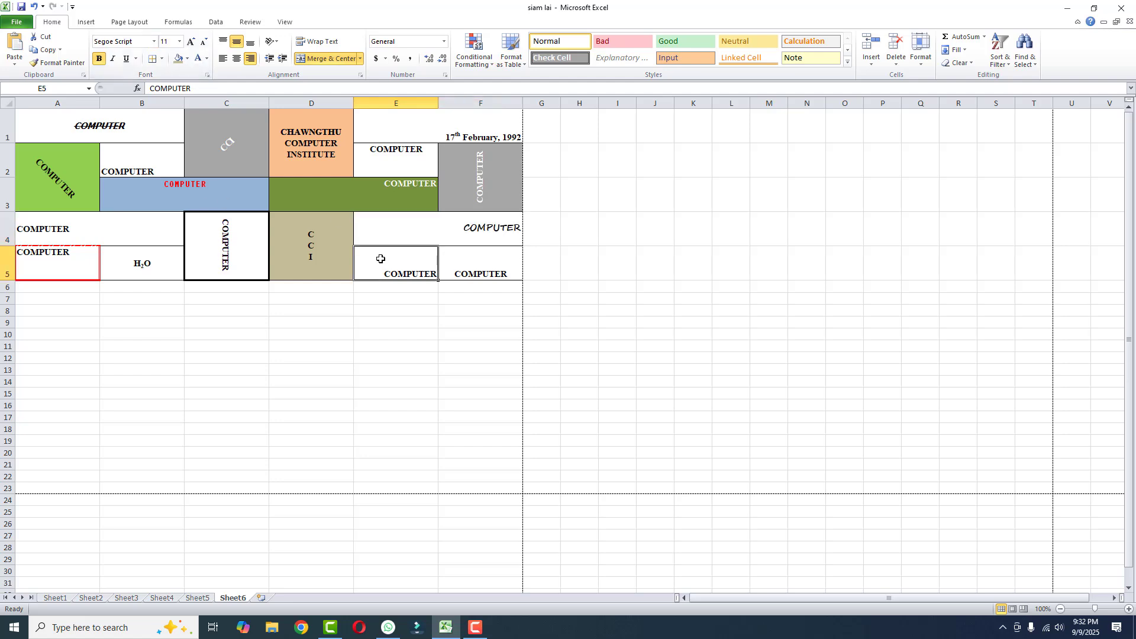
click(131, 41)
text(T)
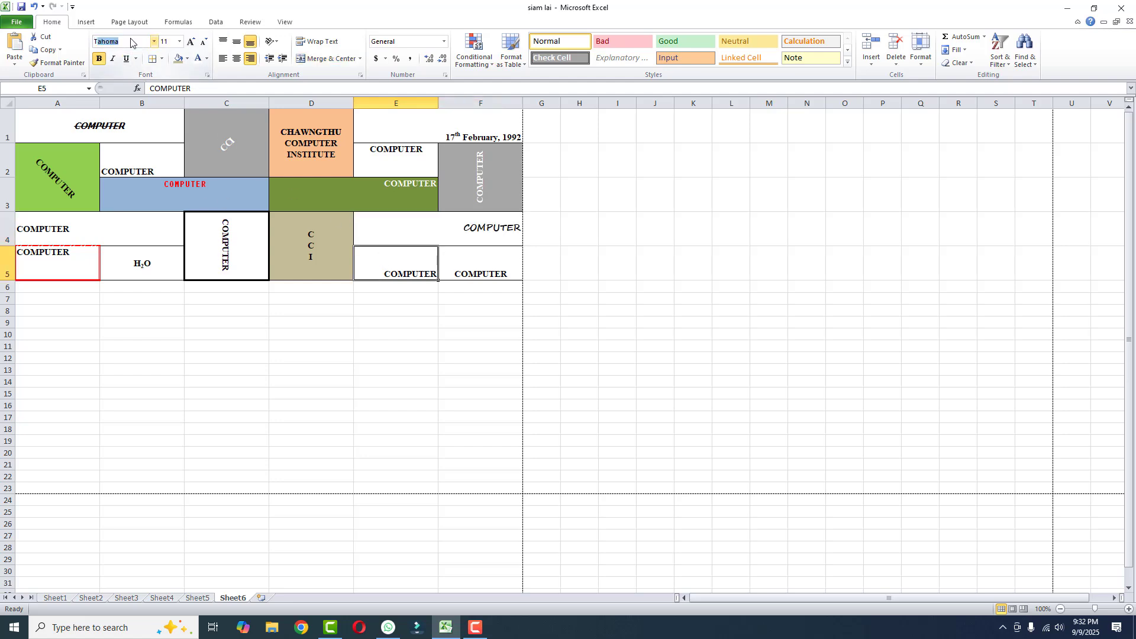
key(Escape)
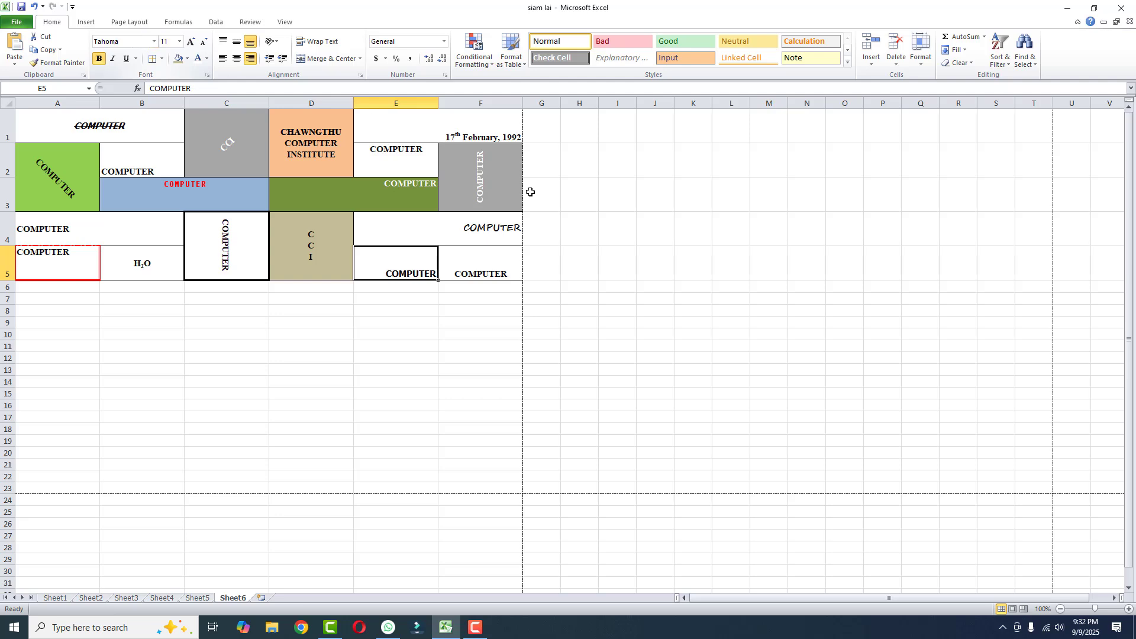
Step: Set the font of cell F5 to Viner Hand ITC
click(481, 263)
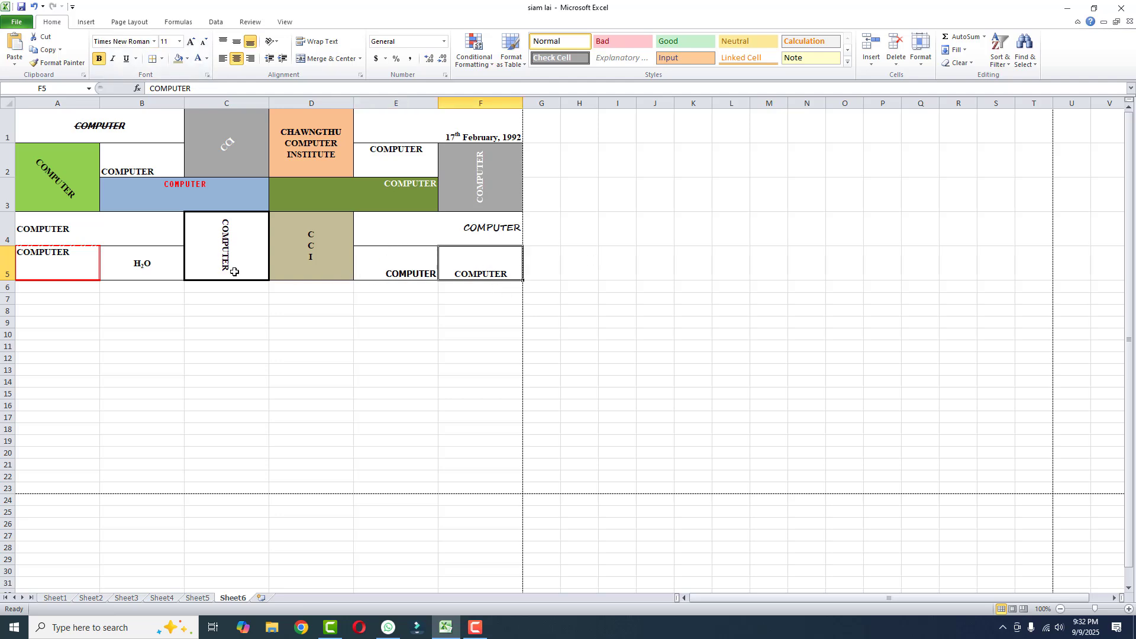
click(119, 42)
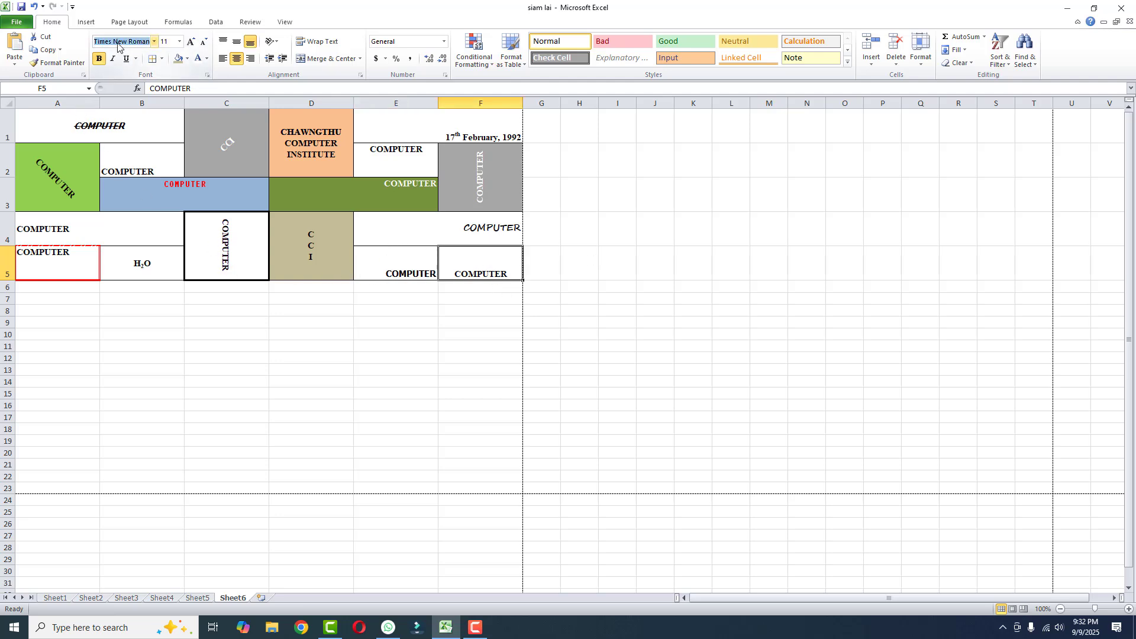
text(Viner Hand ITC)
key(Return)
click(273, 393)
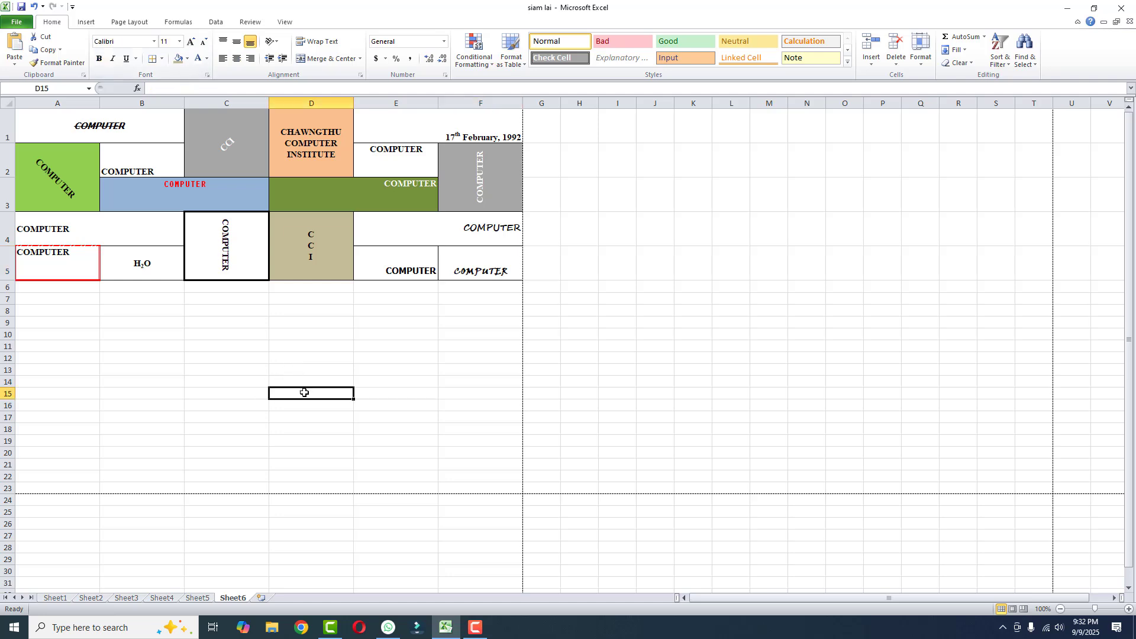
Step: Set the font colour of the "CCI" text in merged cell D4 to dark aqua
click(304, 248)
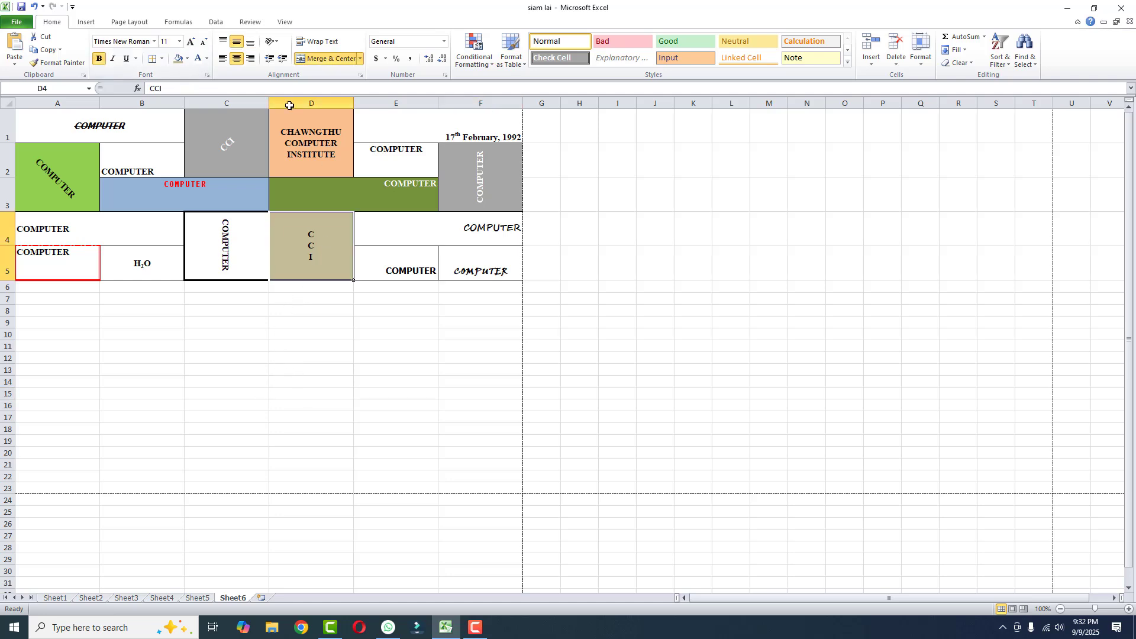
click(207, 59)
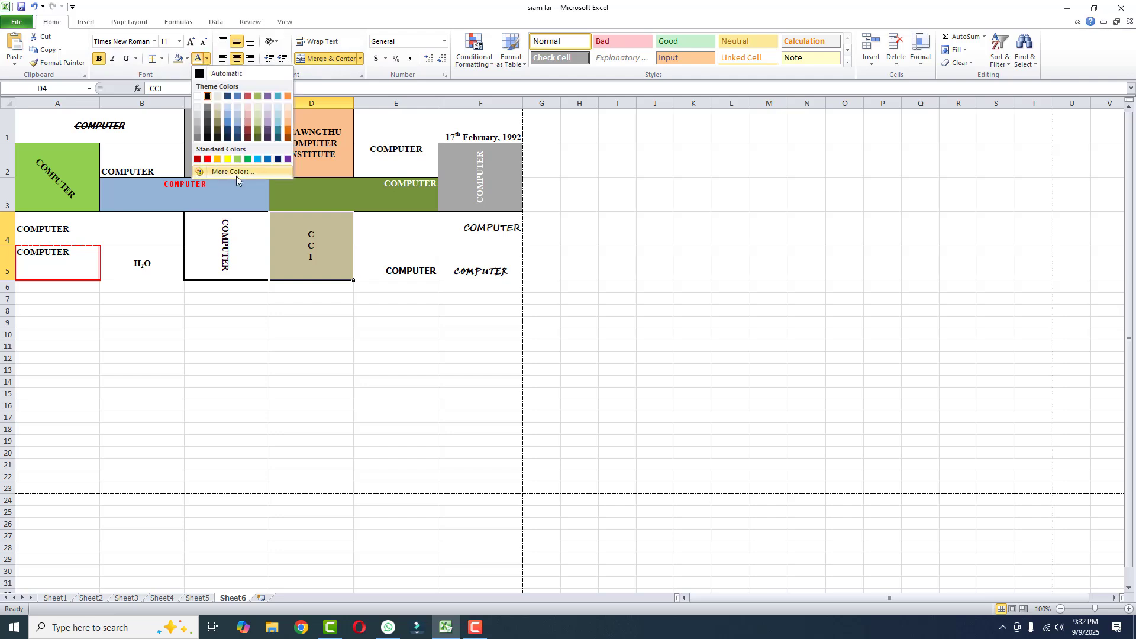
click(279, 138)
Step: Check the finished table in the print preview, then return to the worksheet
drag(341, 476, 341, 467)
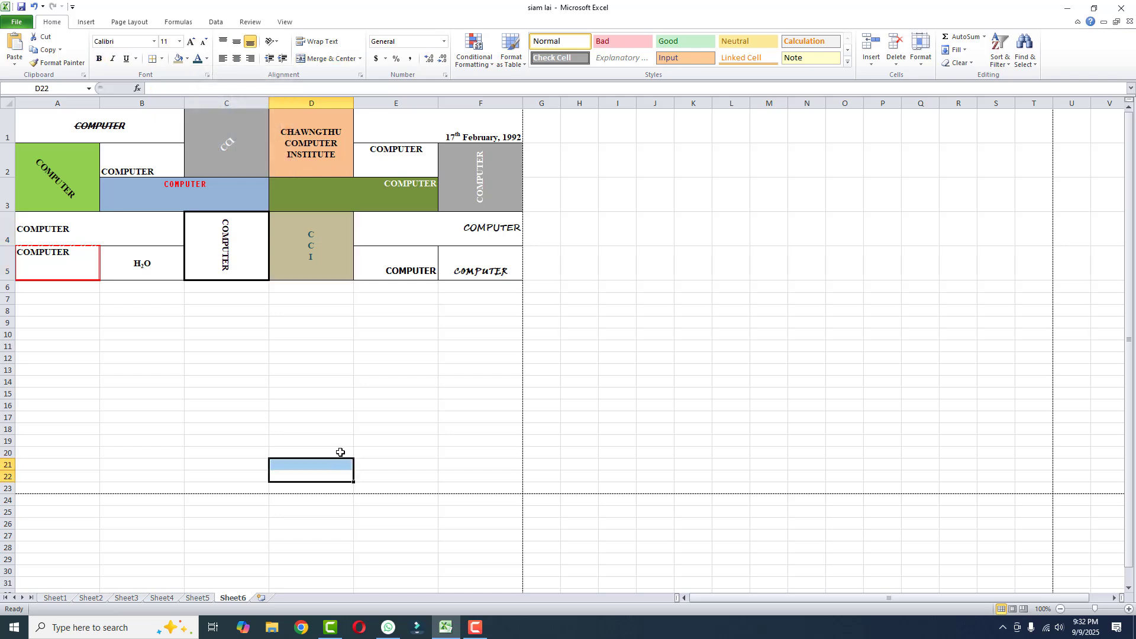
key(ctrl+p)
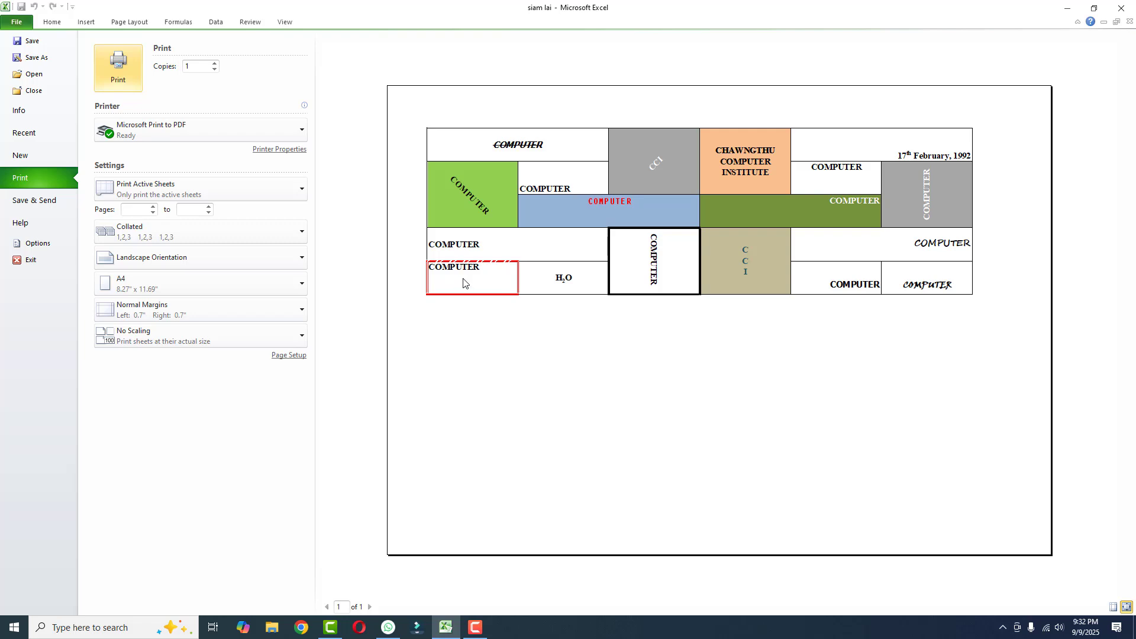
click(32, 40)
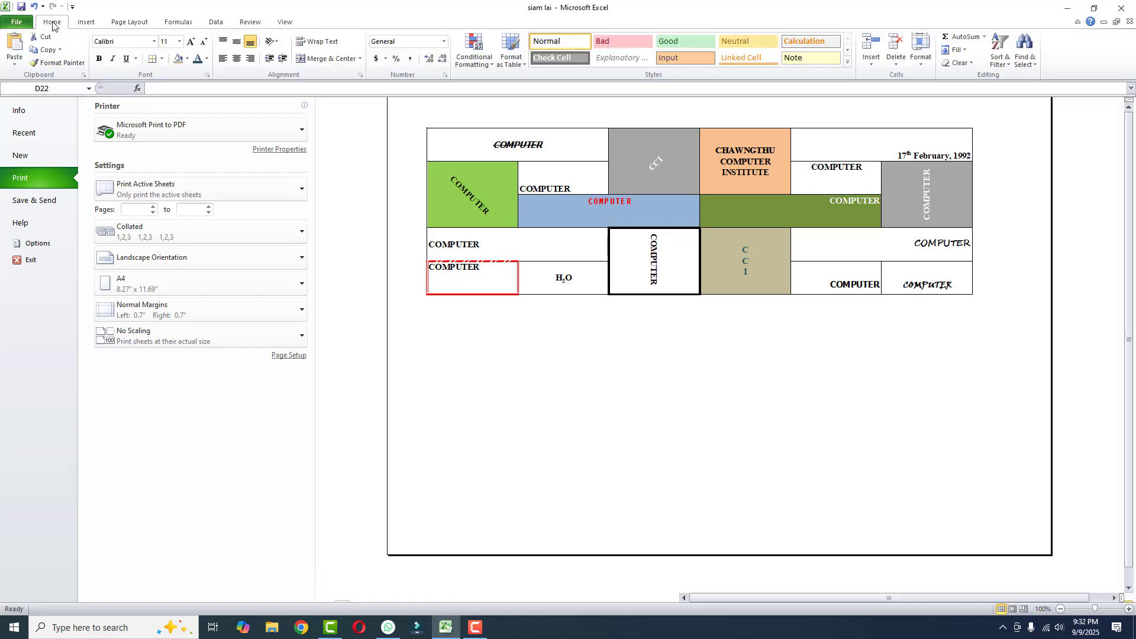
Step: Change the top border of cell A5 to a red medium dash-dot-dot line and check it in the print preview
click(54, 265)
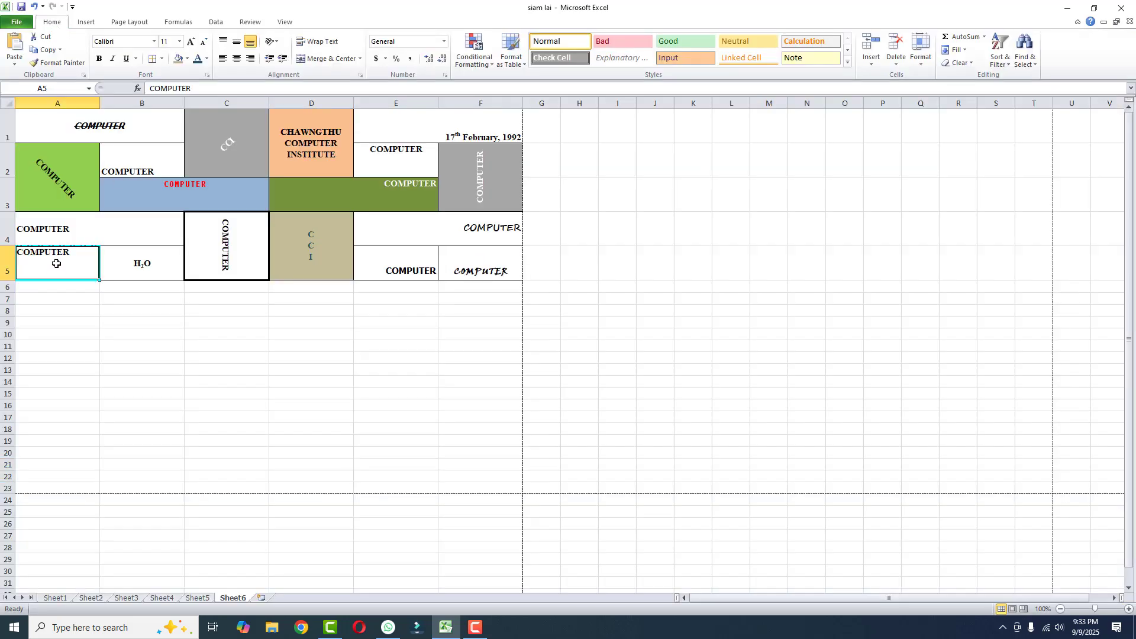
click(162, 59)
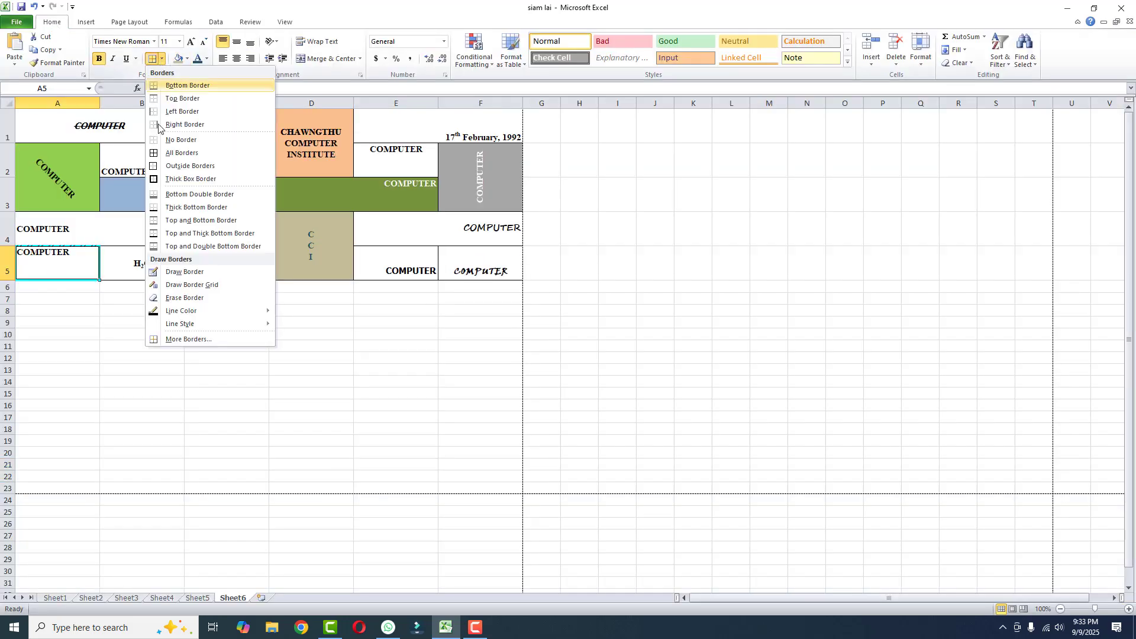
click(187, 339)
click(409, 159)
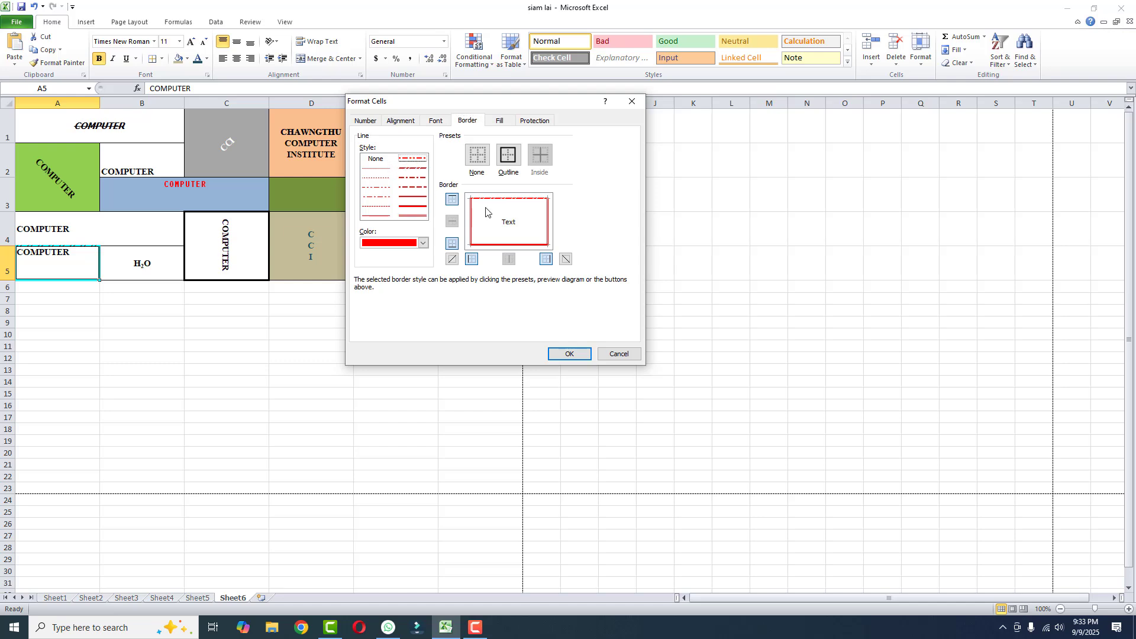
click(567, 354)
click(290, 394)
key(ctrl+p)
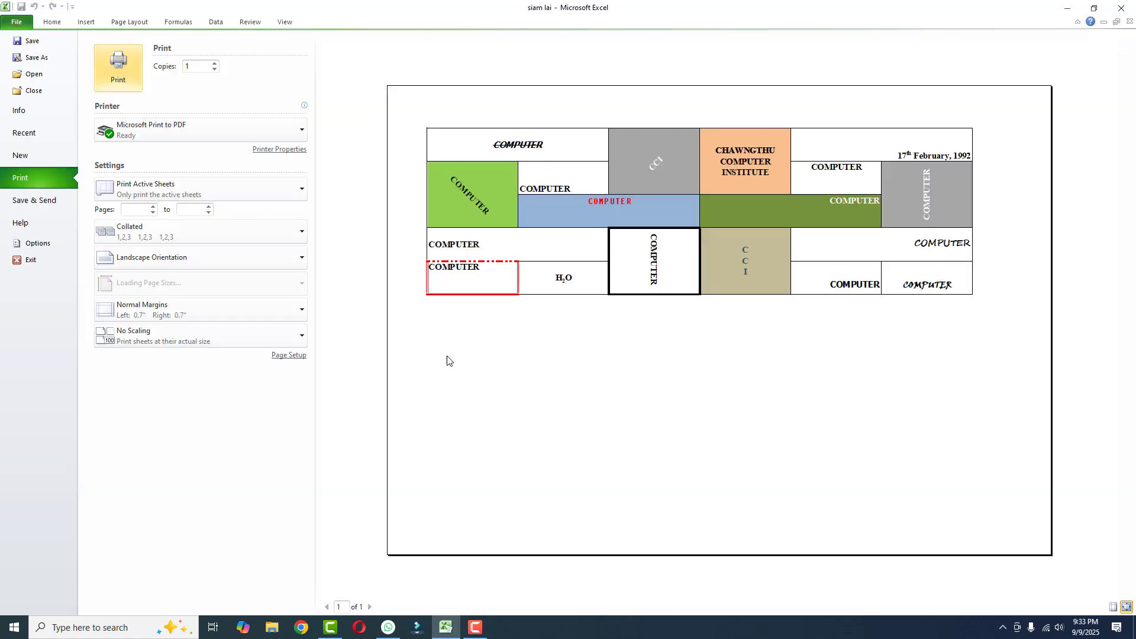